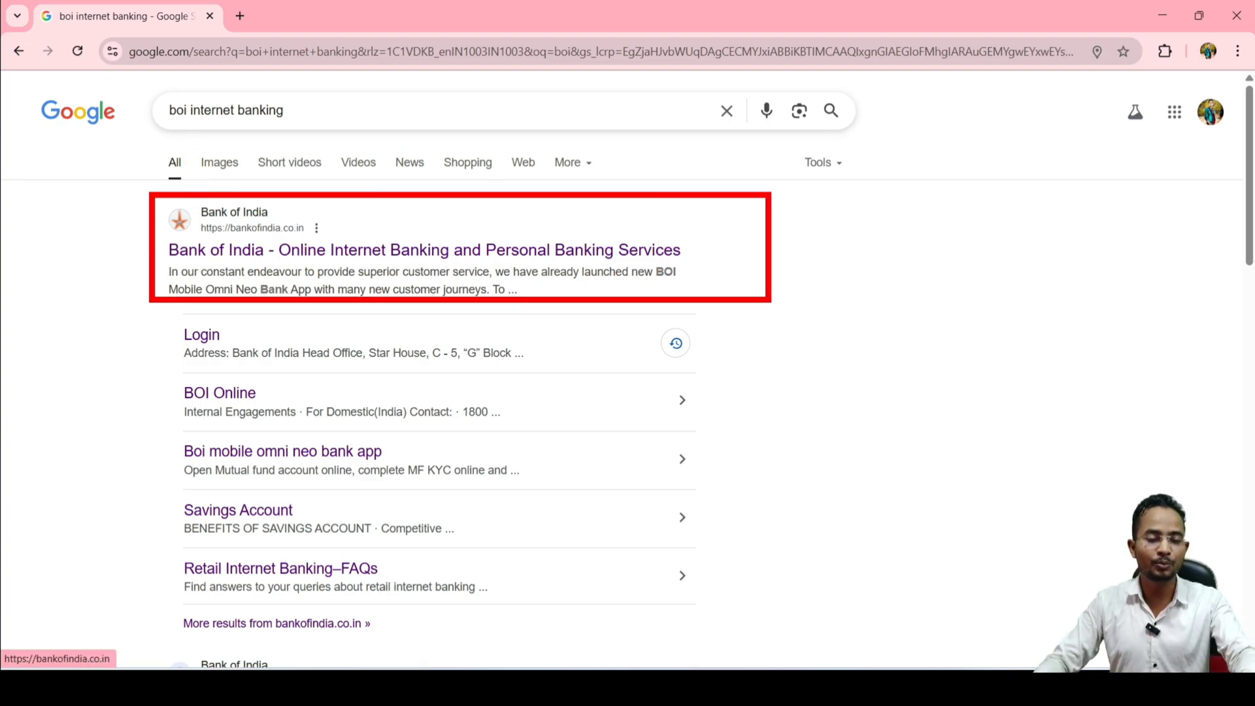
# Open the Bank of India website in English from the search results and go to the BOI Online Omni Neo login page.
pyautogui.click(400, 250)
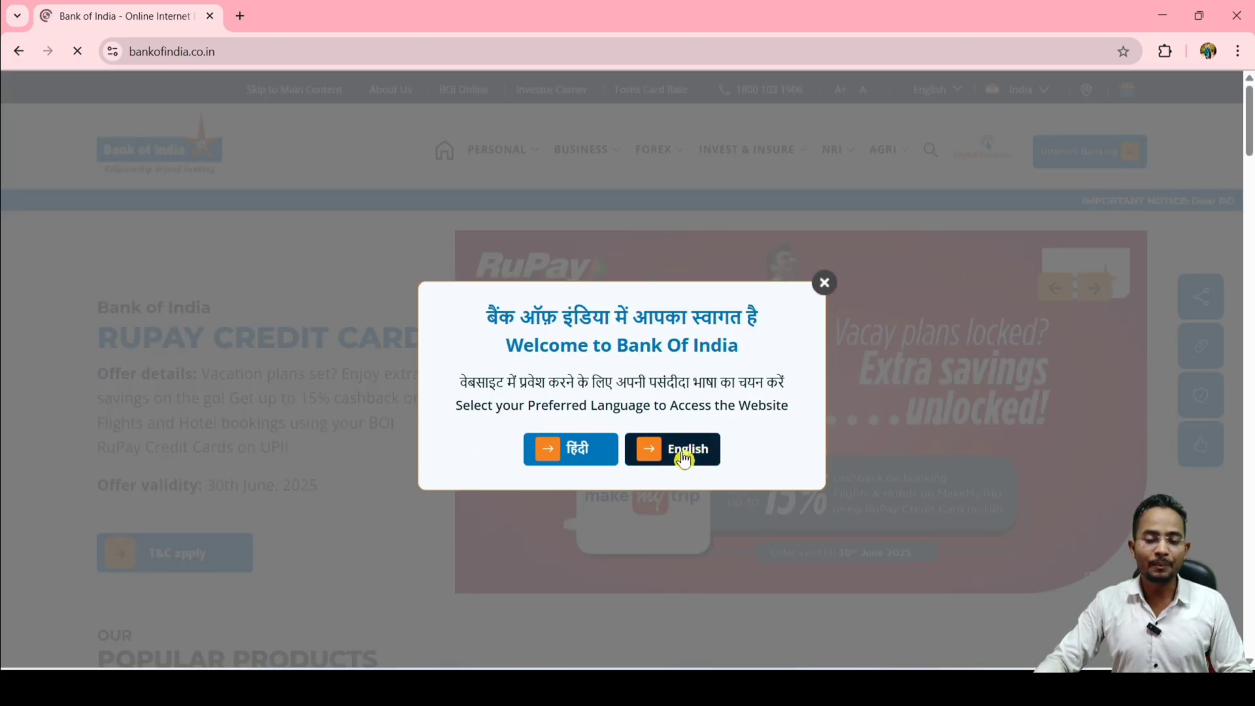
pyautogui.click(684, 458)
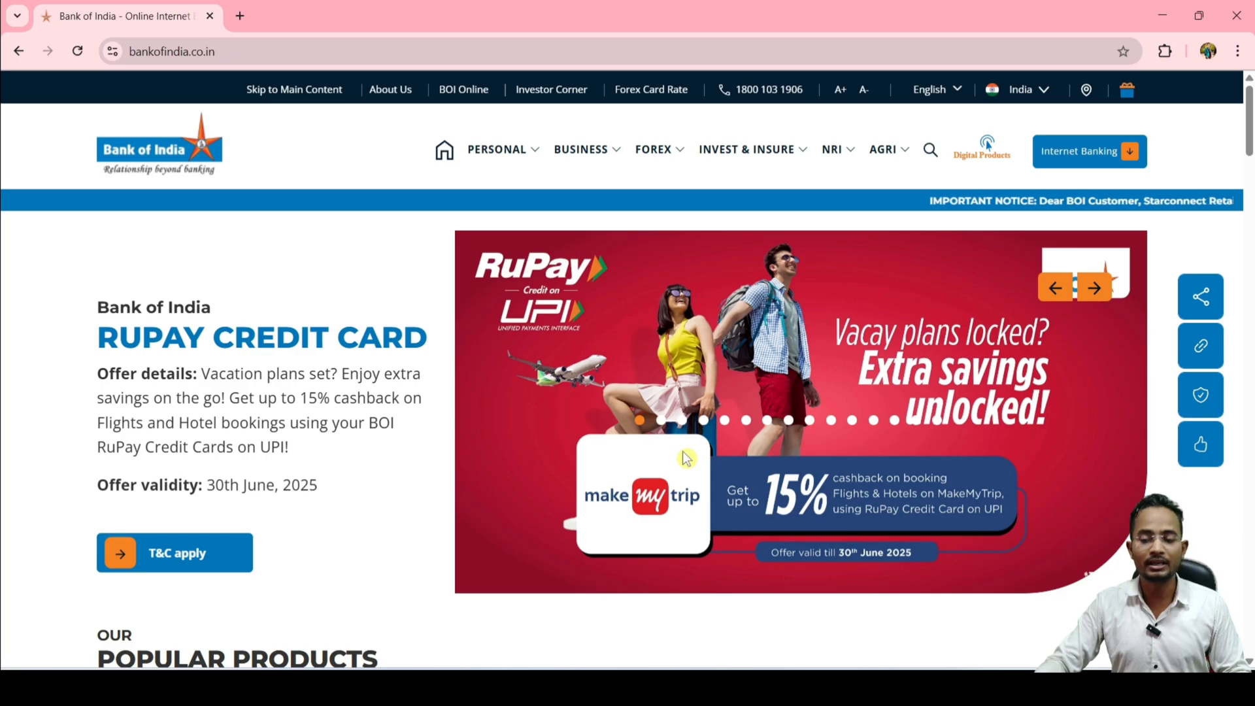
pyautogui.click(1073, 159)
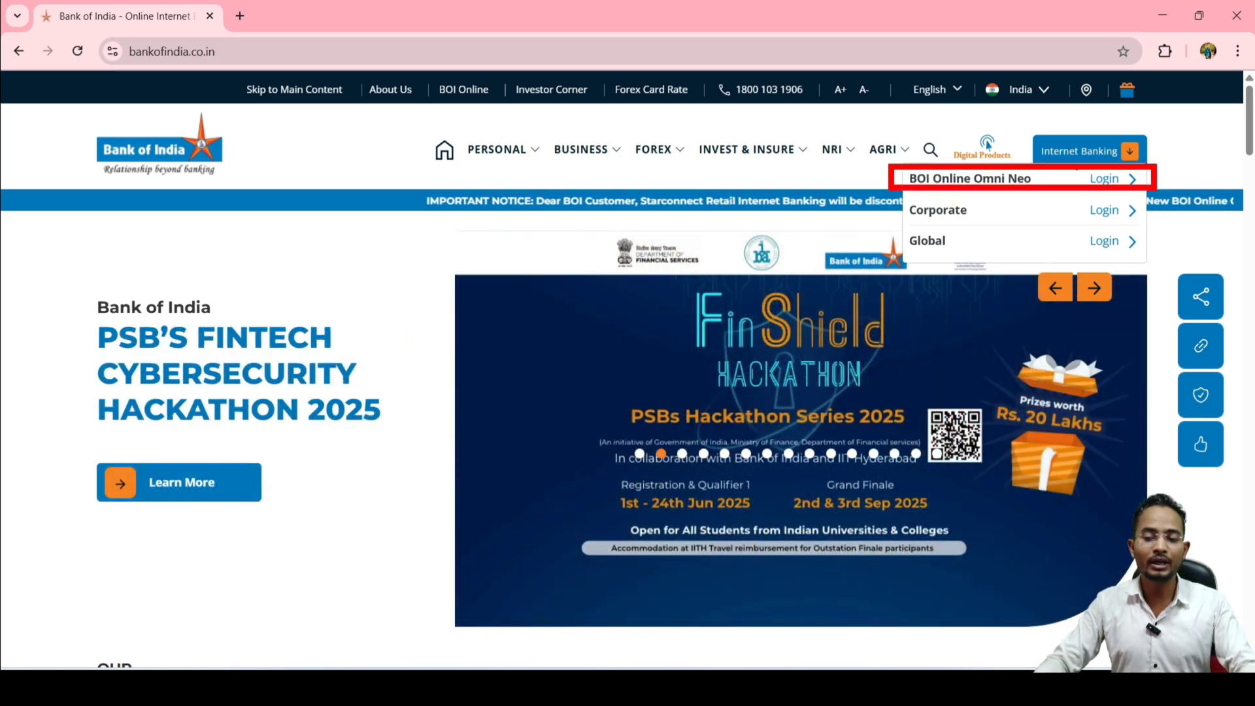
pyautogui.click(1104, 179)
pyautogui.click(353, 432)
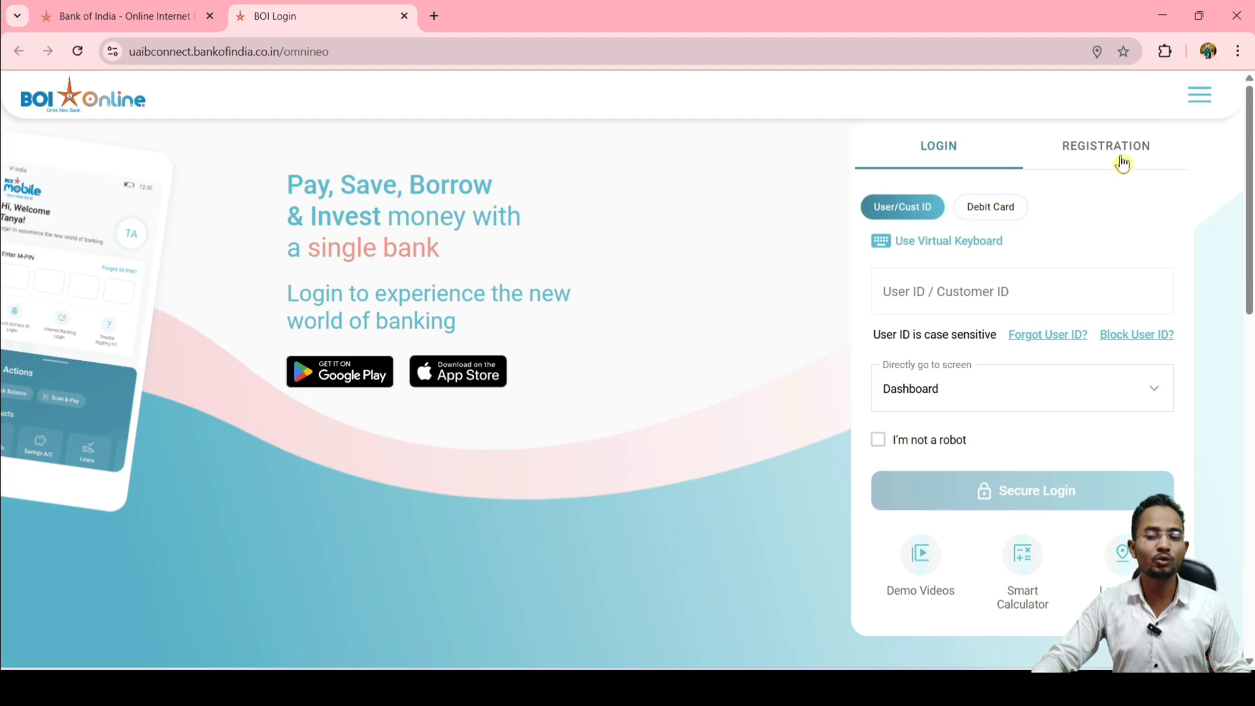
# Look at the Registration form and return to the Login form with its User ID / Customer ID field.
pyautogui.click(1122, 164)
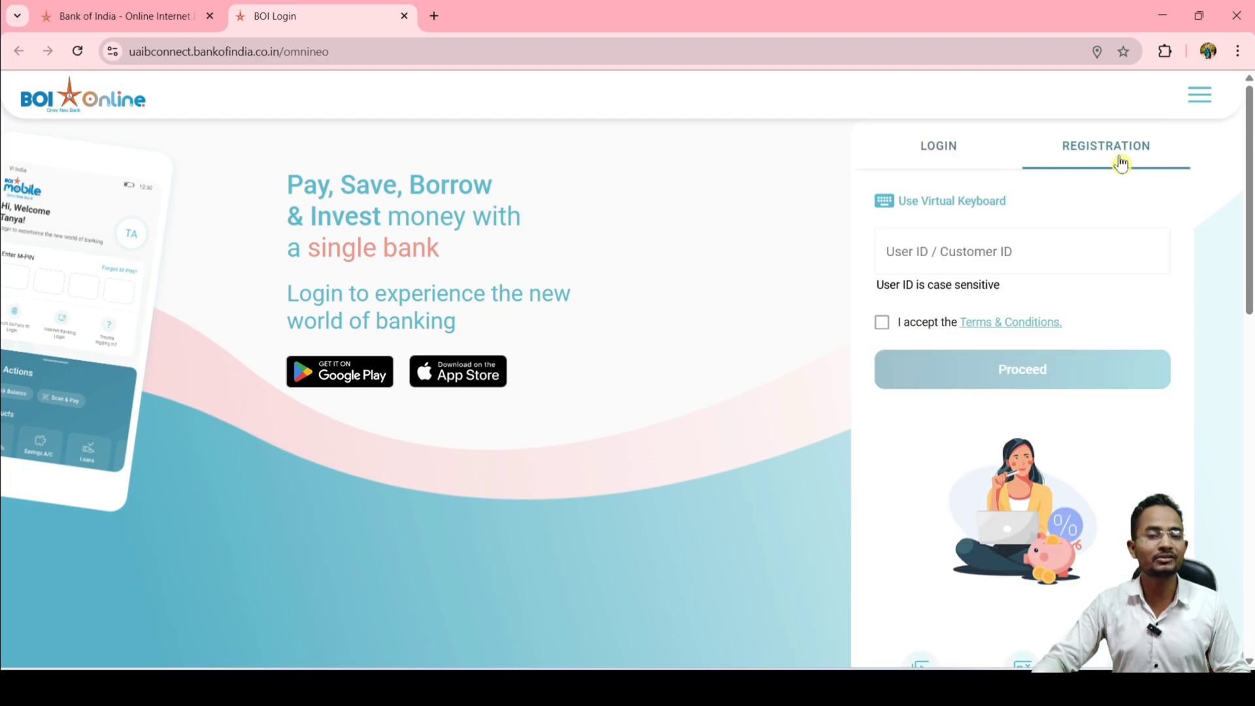
pyautogui.click(951, 159)
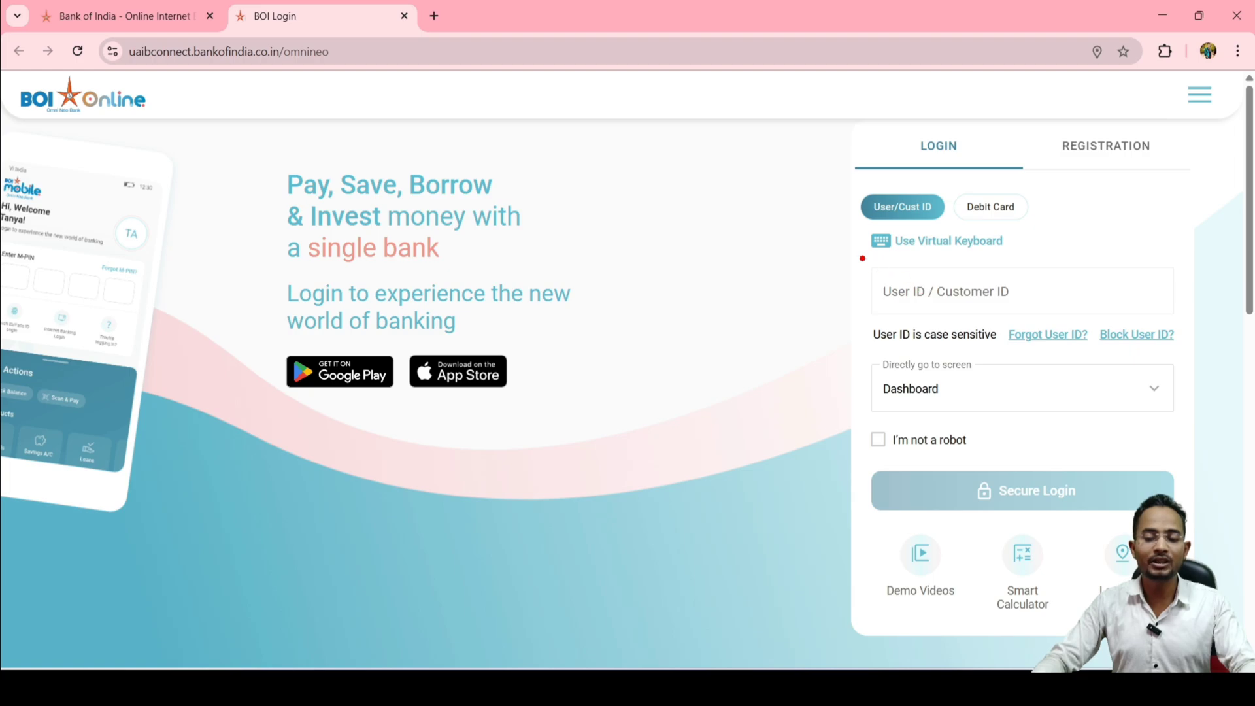
pyautogui.moveTo(860, 256); pyautogui.dragTo(1136, 320)
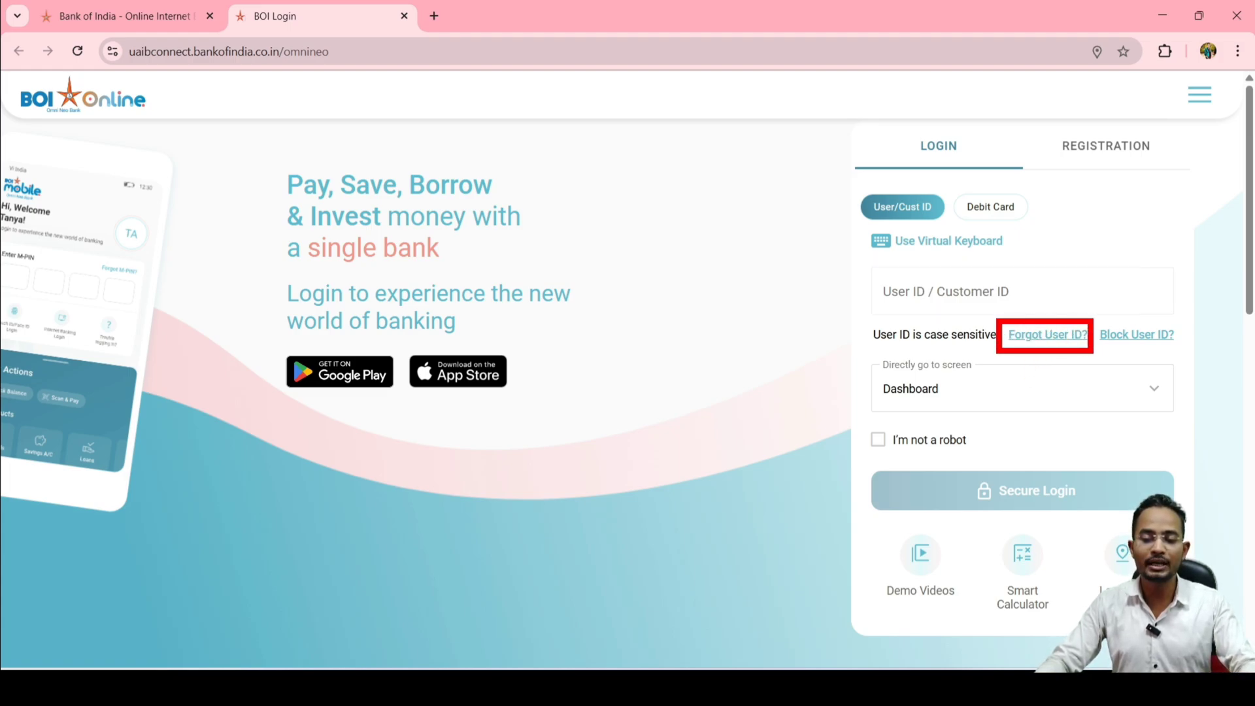
# Start the Forgot User ID recovery and submit the customer ID and registered mobile number.
pyautogui.click(1049, 336)
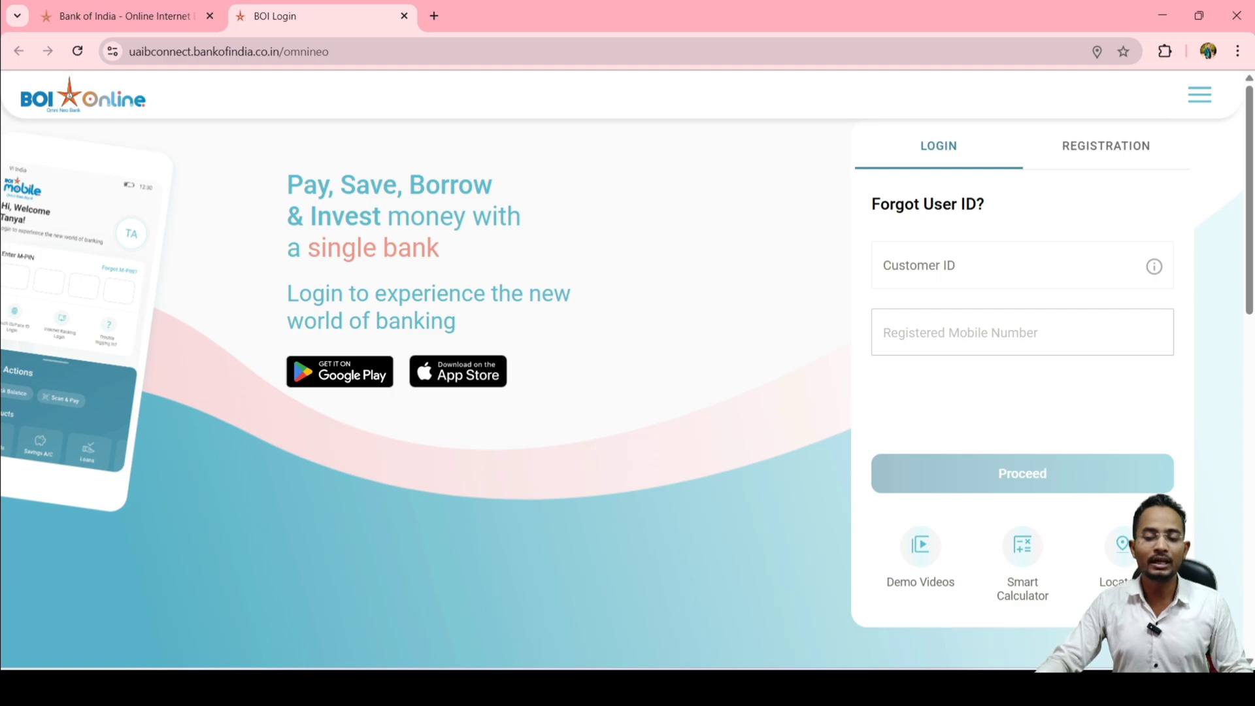
pyautogui.click(915, 265)
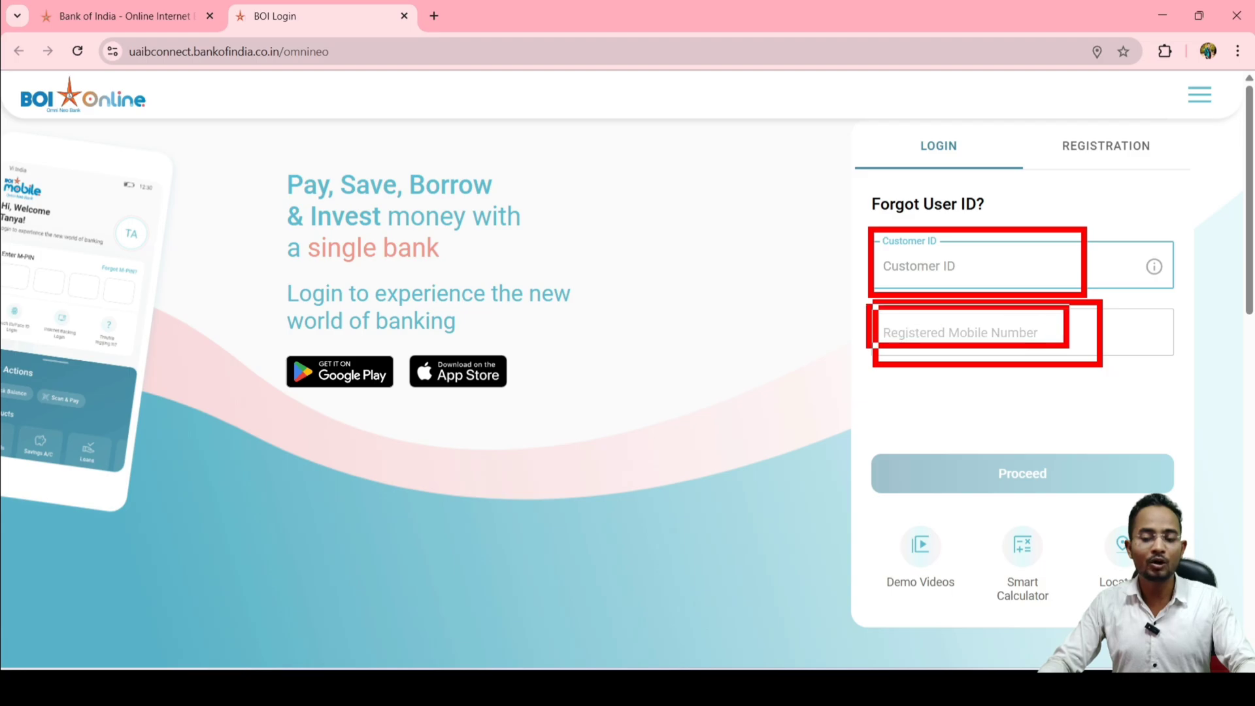
pyautogui.click(1045, 474)
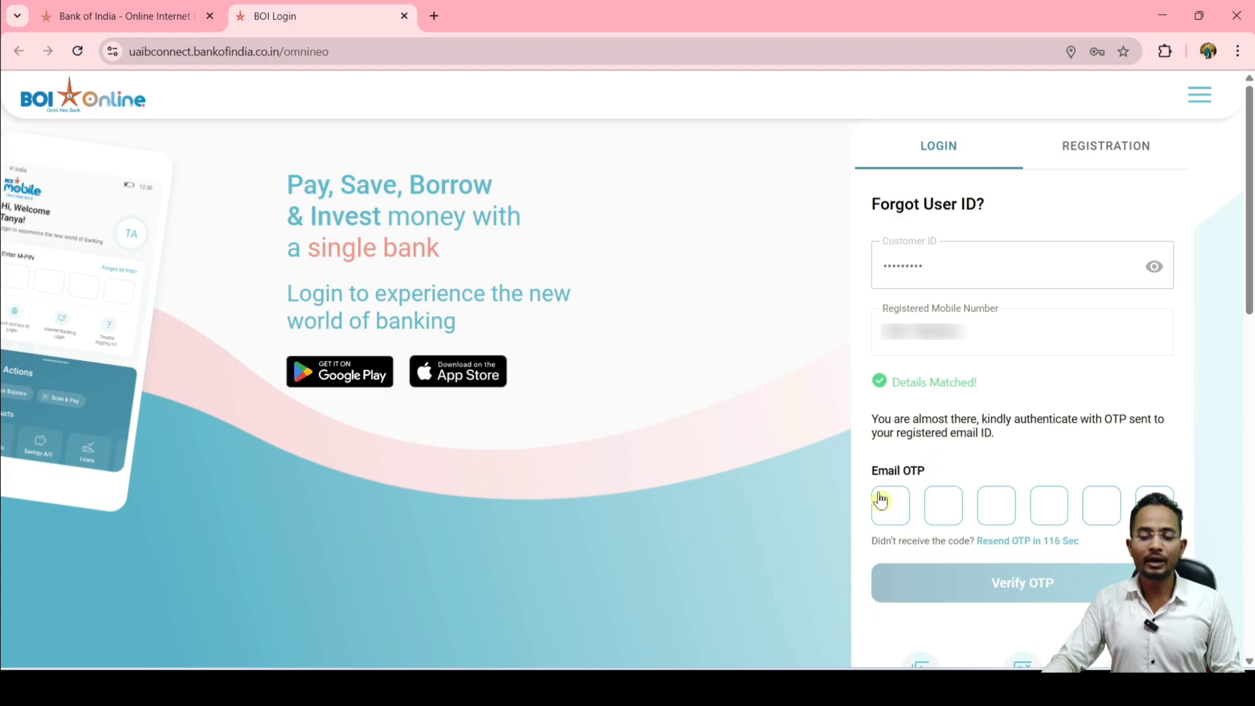
# Enter the email OTP from the BOI - OTP Verification mail in Gmail, verify it, and return to the login form.
pyautogui.moveTo(904, 419); pyautogui.dragTo(1011, 435)
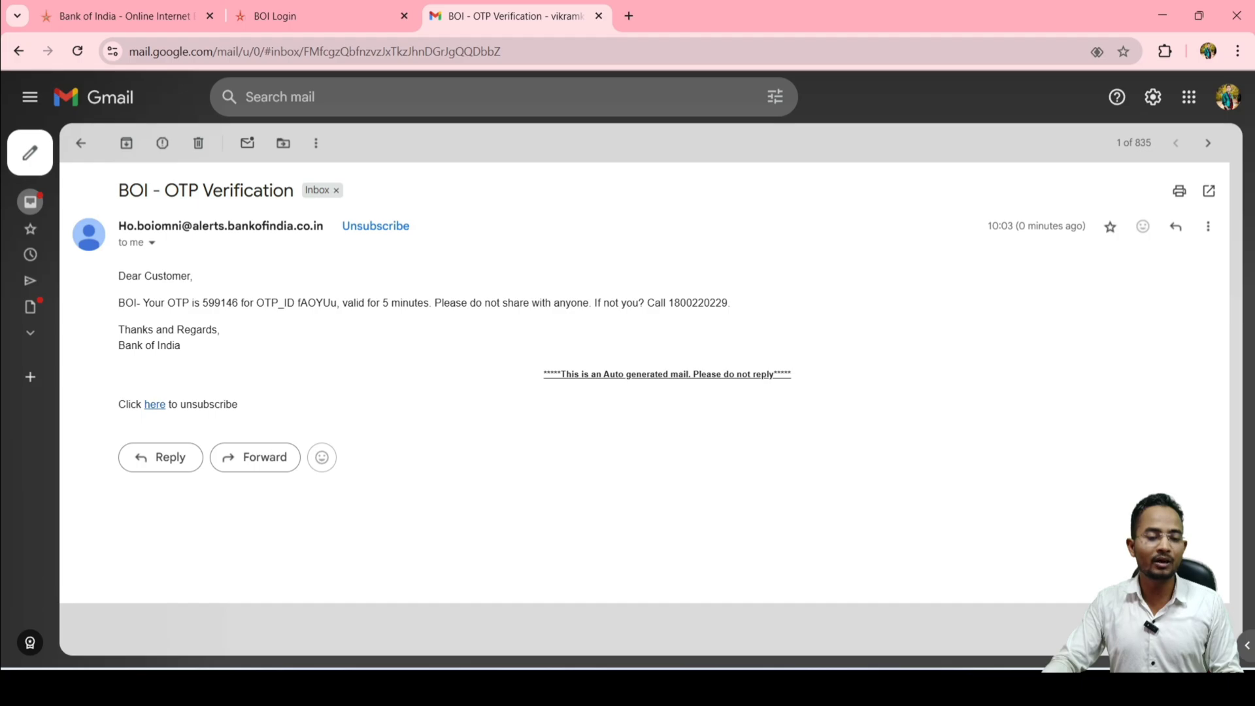
pyautogui.moveTo(199, 303); pyautogui.dragTo(238, 302)
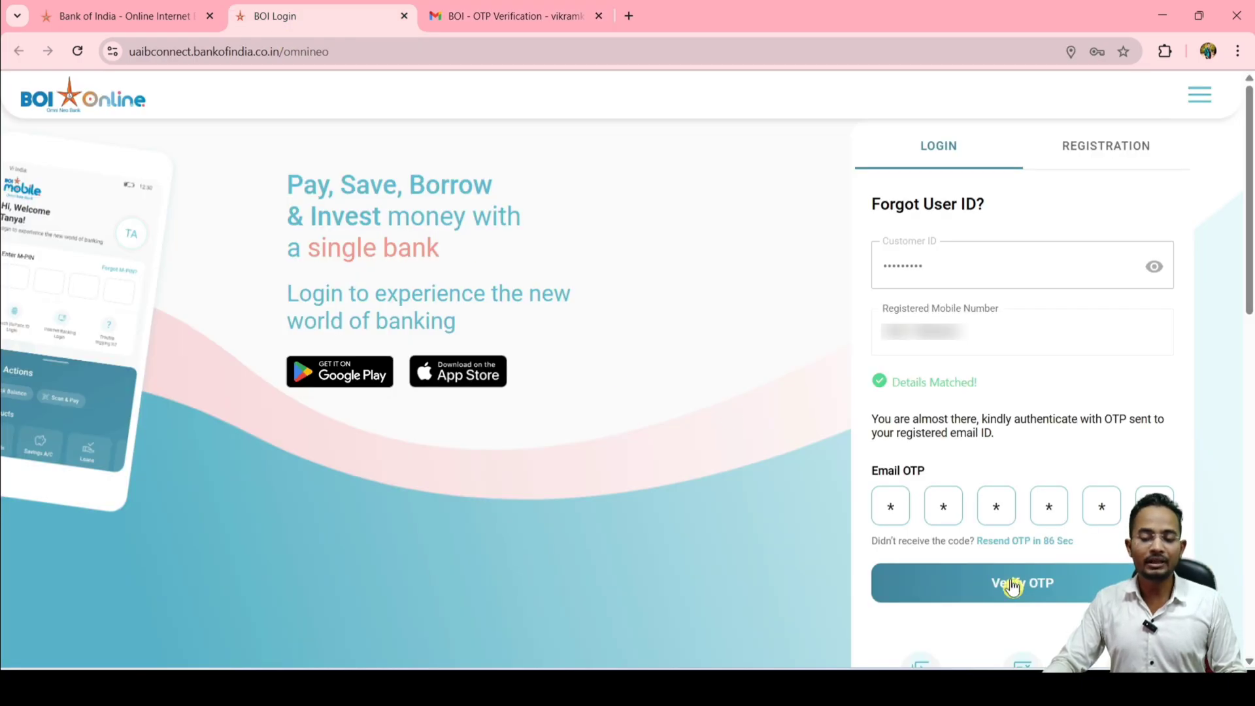
pyautogui.click(1036, 588)
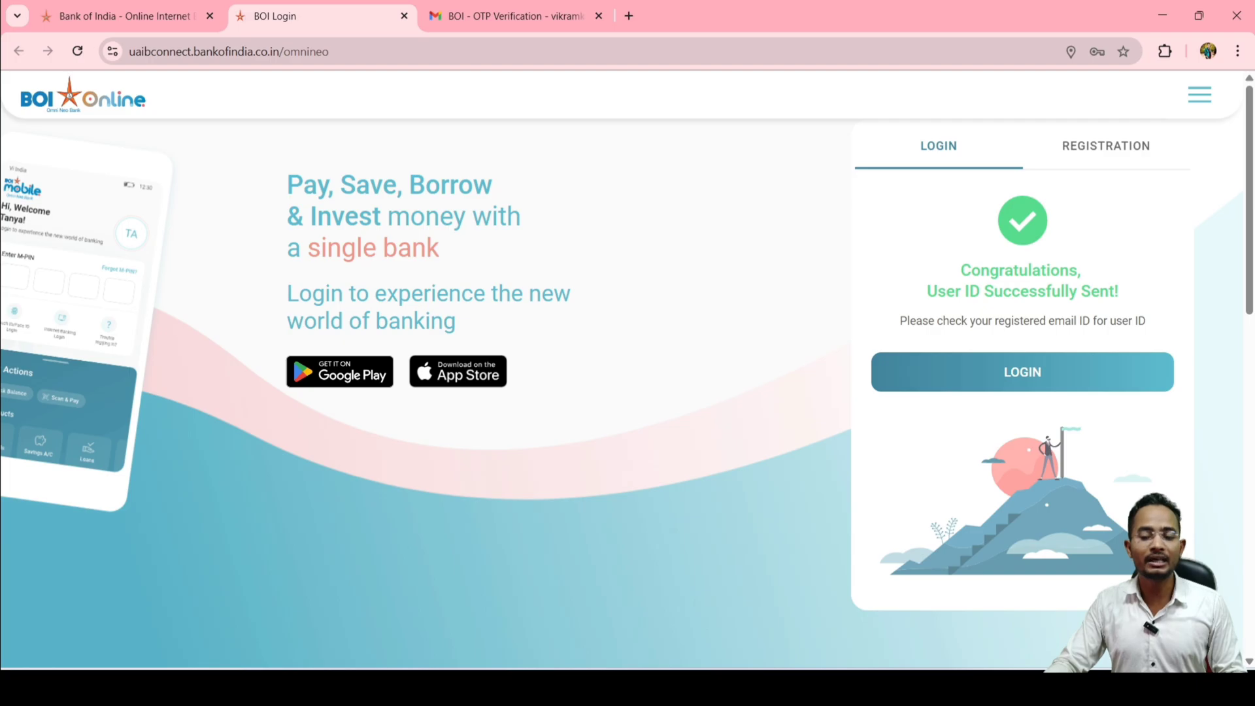
pyautogui.click(1020, 373)
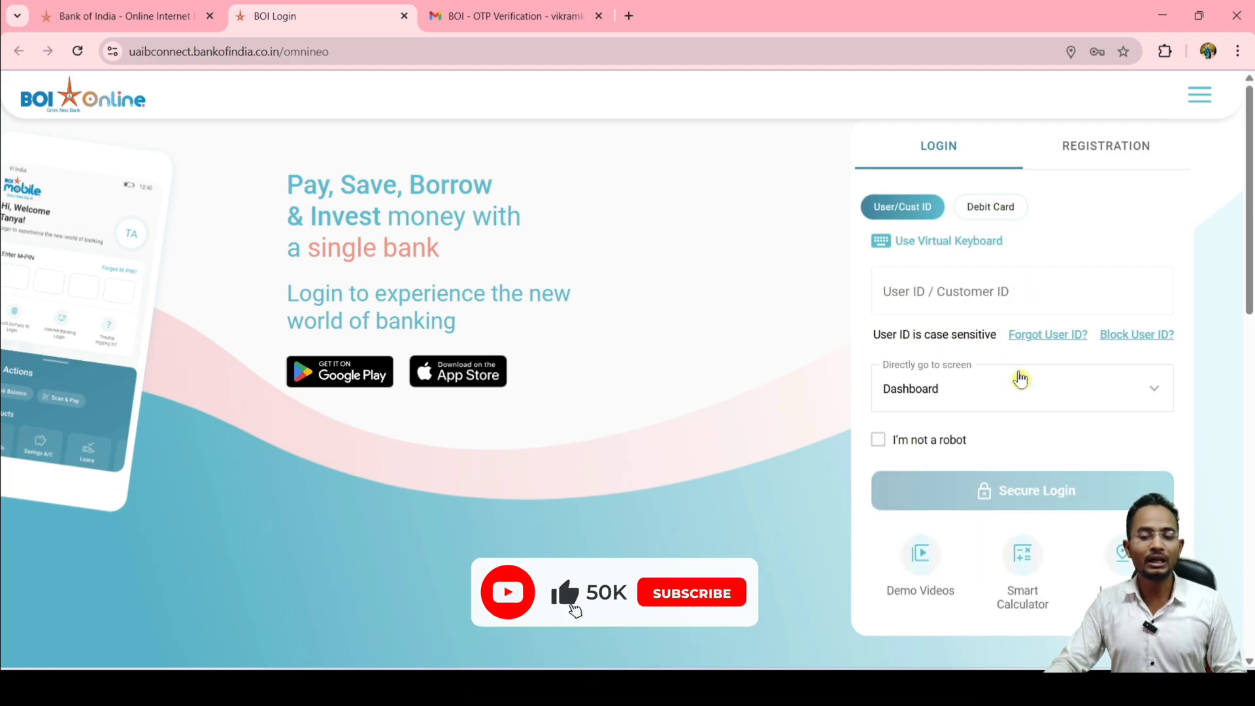
# Switch to Gmail, reload the inbox and open the BOI-USER-ID! email.
pyautogui.click(497, 16)
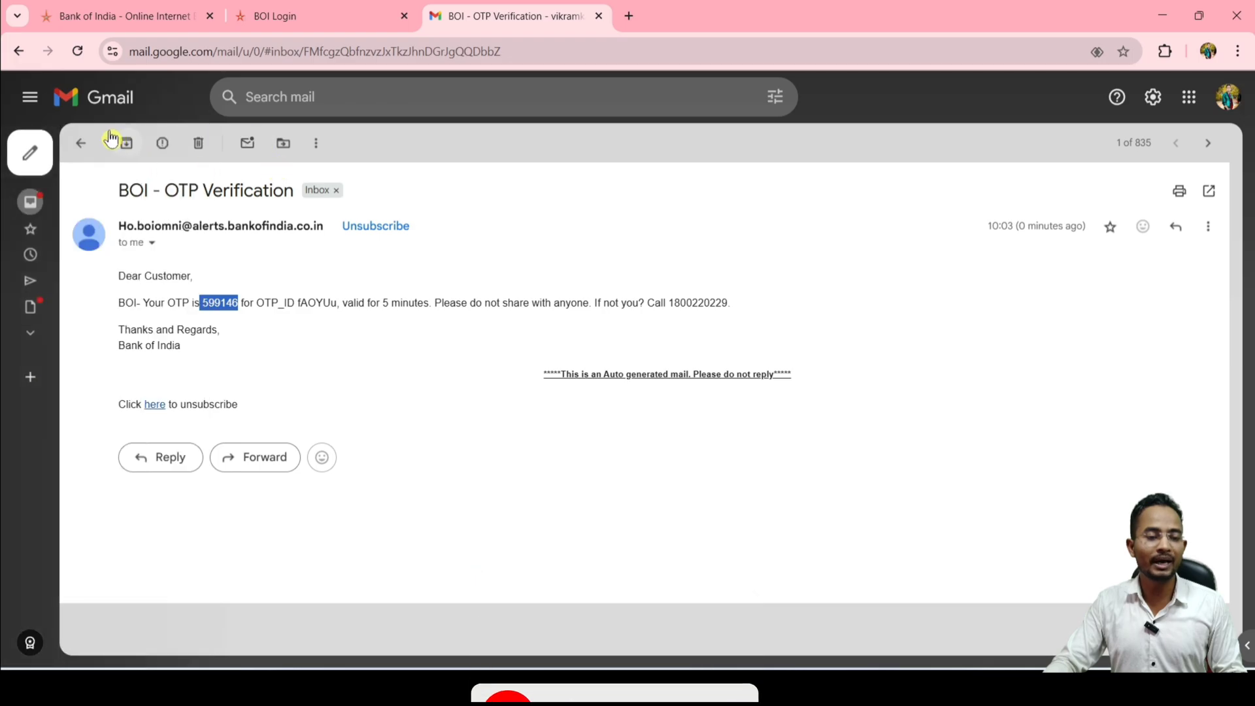
pyautogui.click(85, 147)
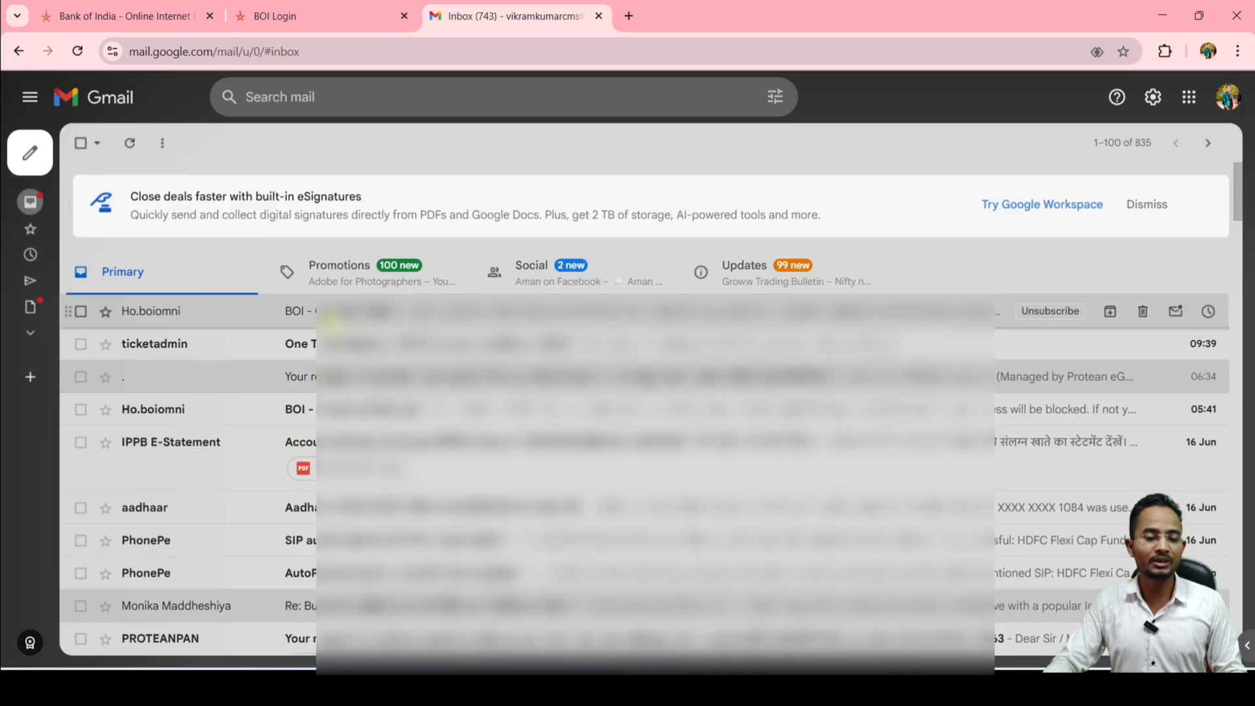
pyautogui.click(77, 52)
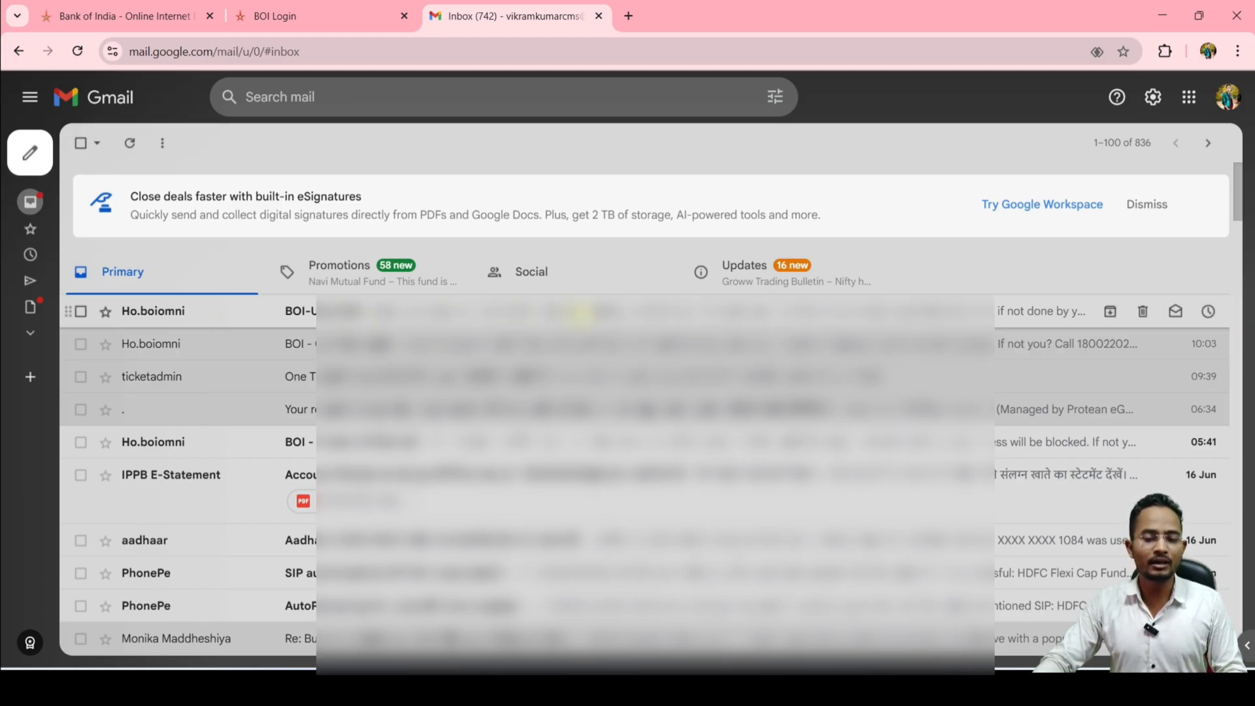
pyautogui.click(580, 313)
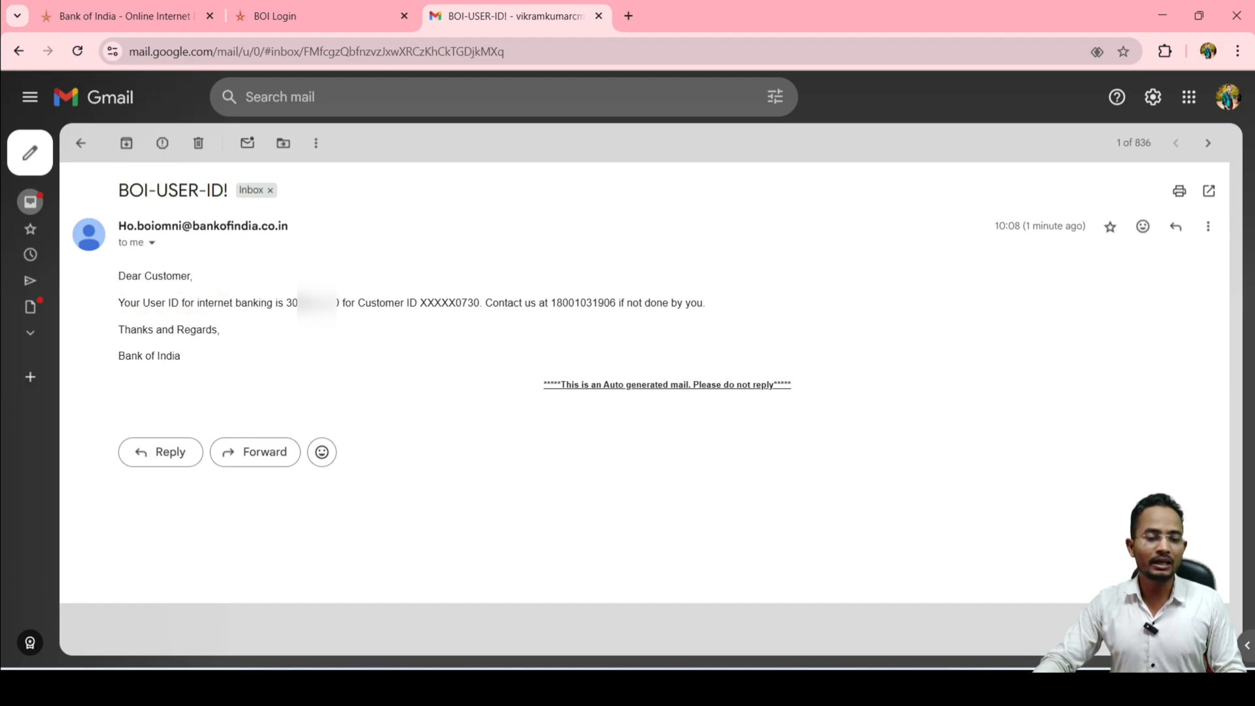
# Examine the user ID, masked customer ID and bank contact number in the email.
pyautogui.moveTo(287, 303); pyautogui.dragTo(341, 302)
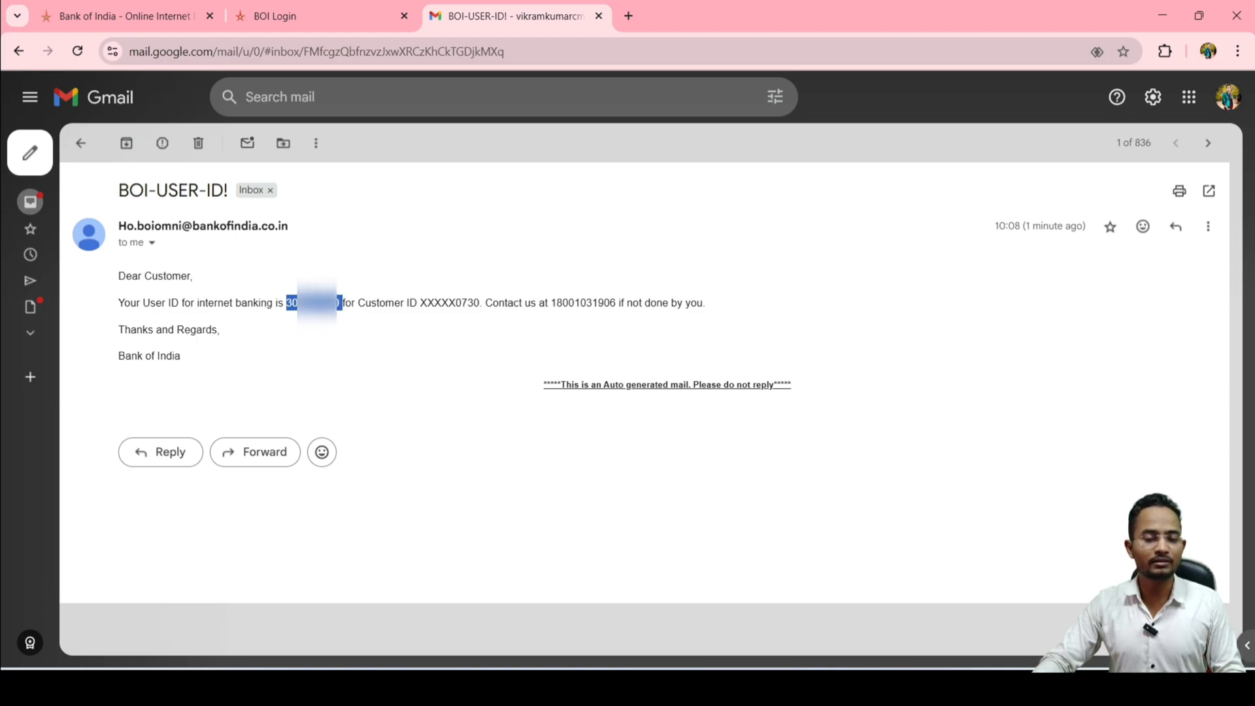
pyautogui.moveTo(419, 302); pyautogui.dragTo(484, 303)
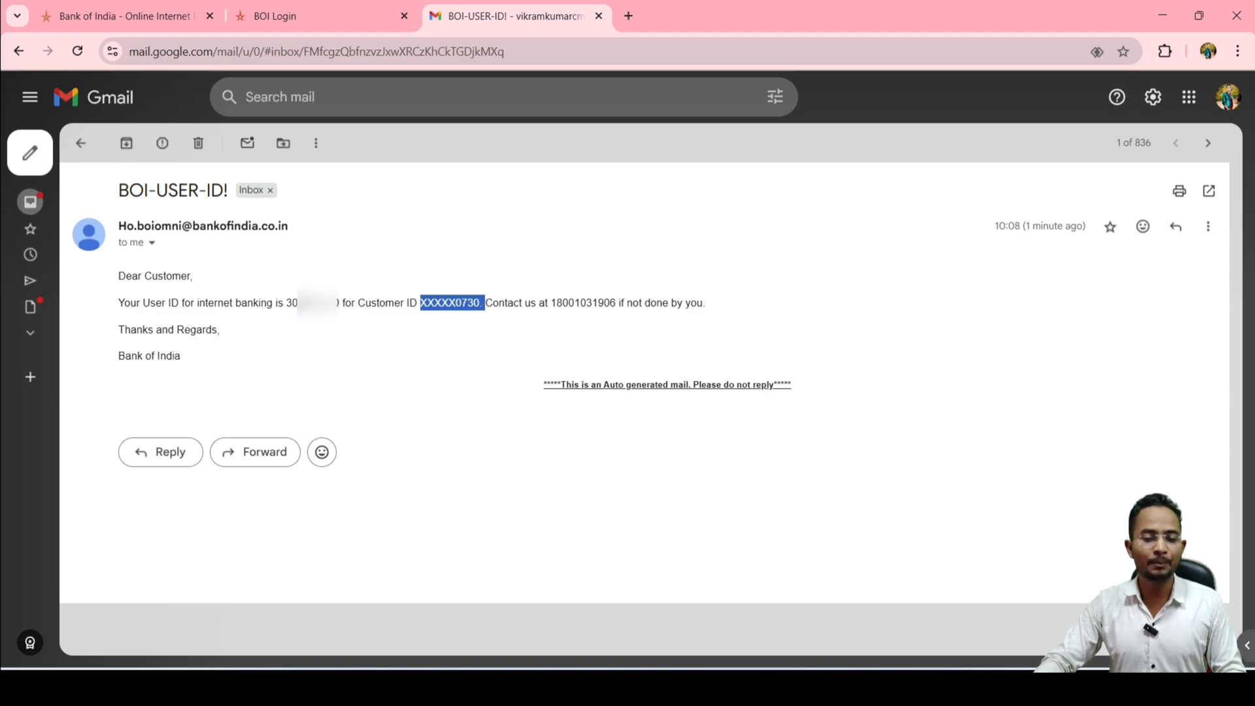
pyautogui.click(484, 333)
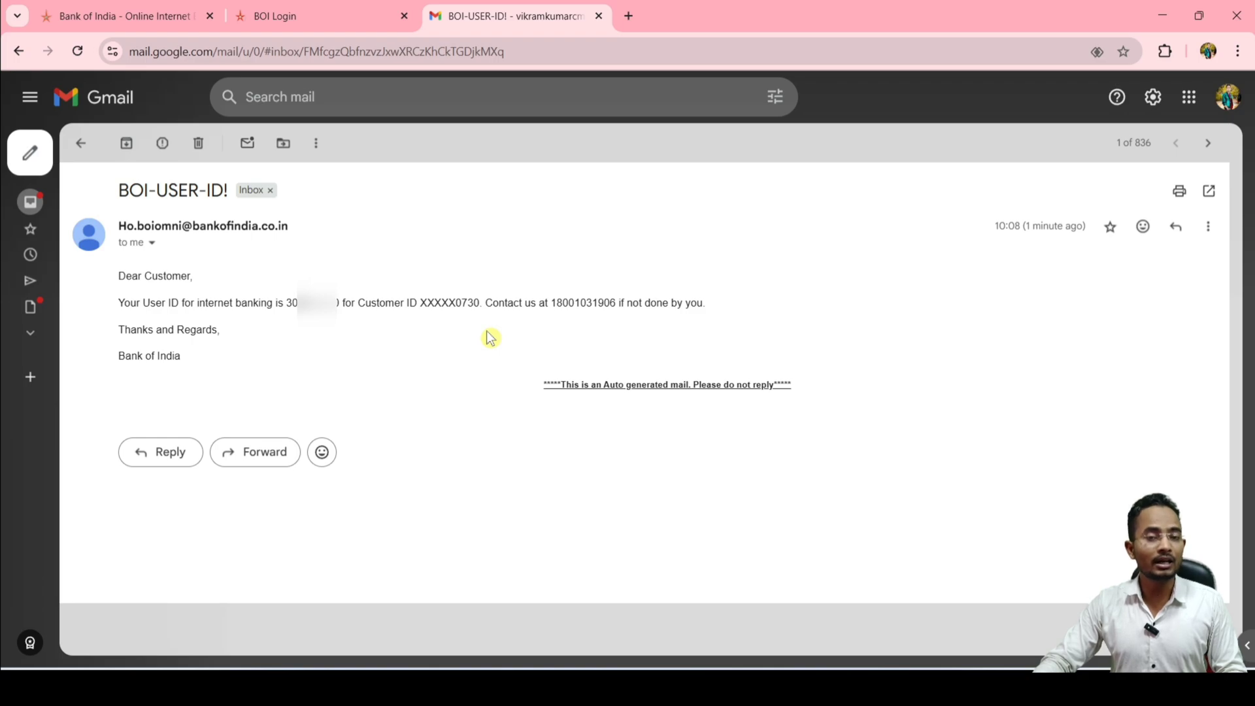
pyautogui.moveTo(551, 303); pyautogui.dragTo(617, 302)
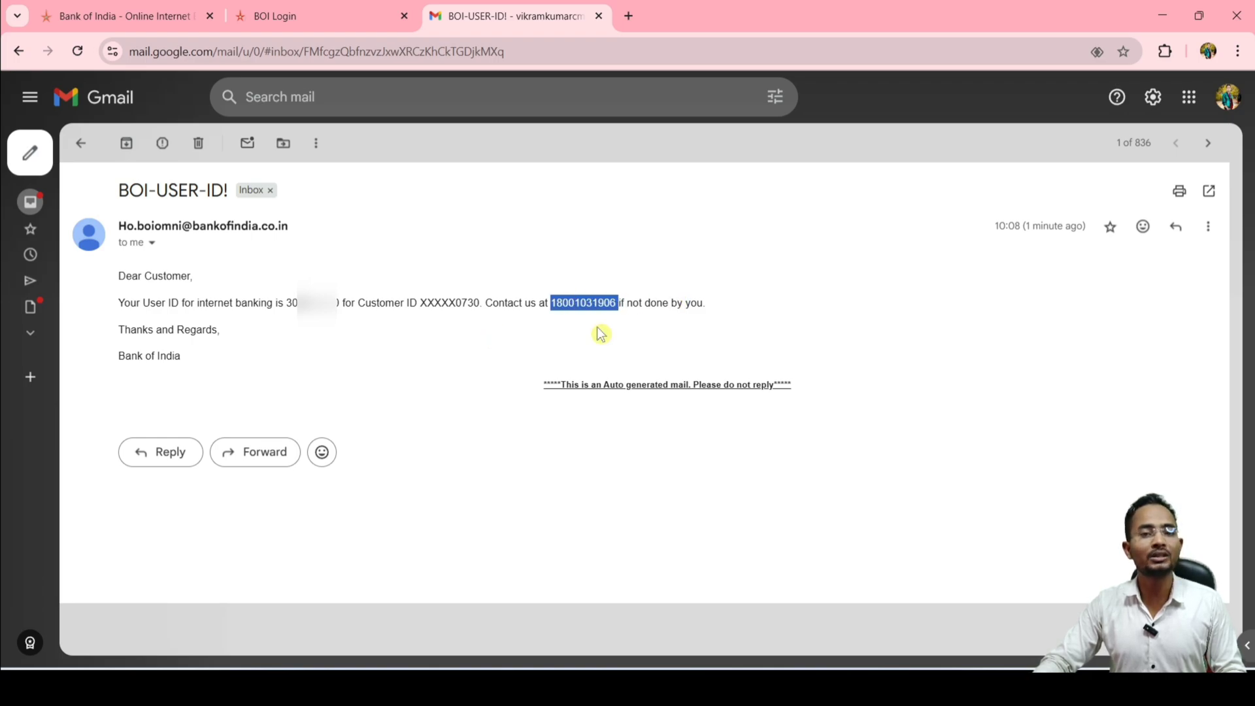
pyautogui.click(575, 354)
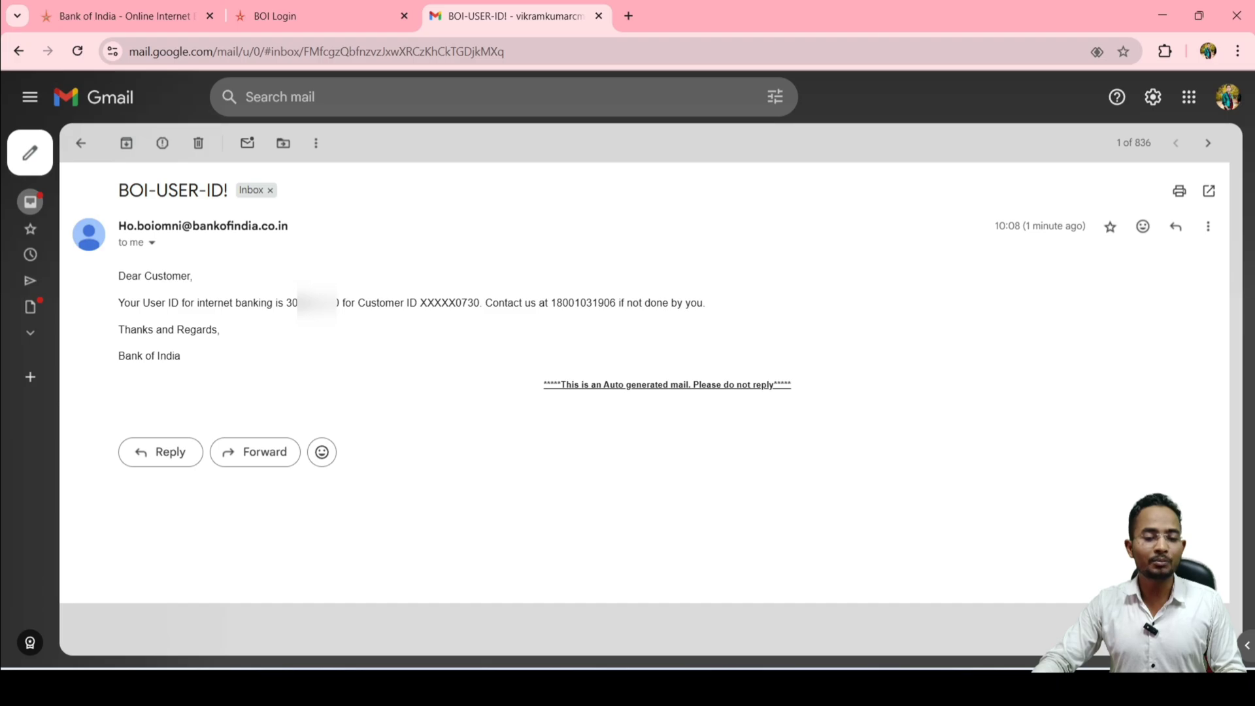
# Copy the internet banking user ID from the email and paste it into the User ID / Customer ID field of the BOI login form.
pyautogui.moveTo(283, 303); pyautogui.dragTo(345, 303)
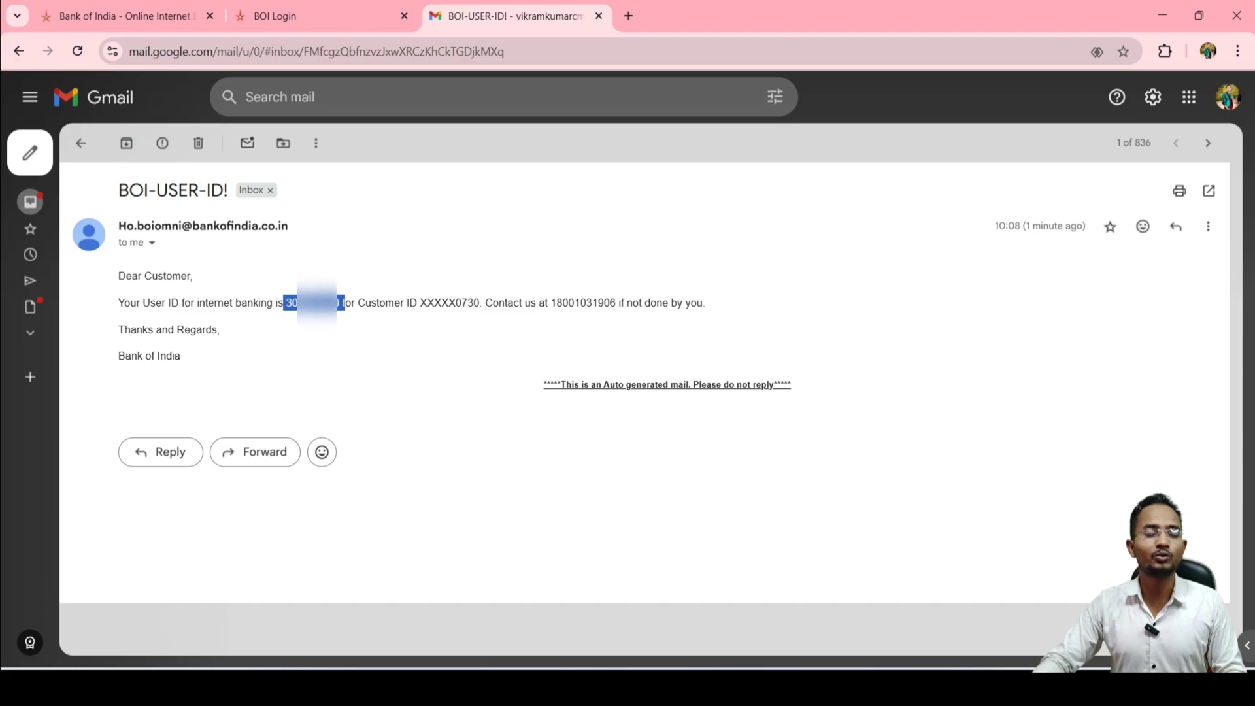
pyautogui.click(317, 19)
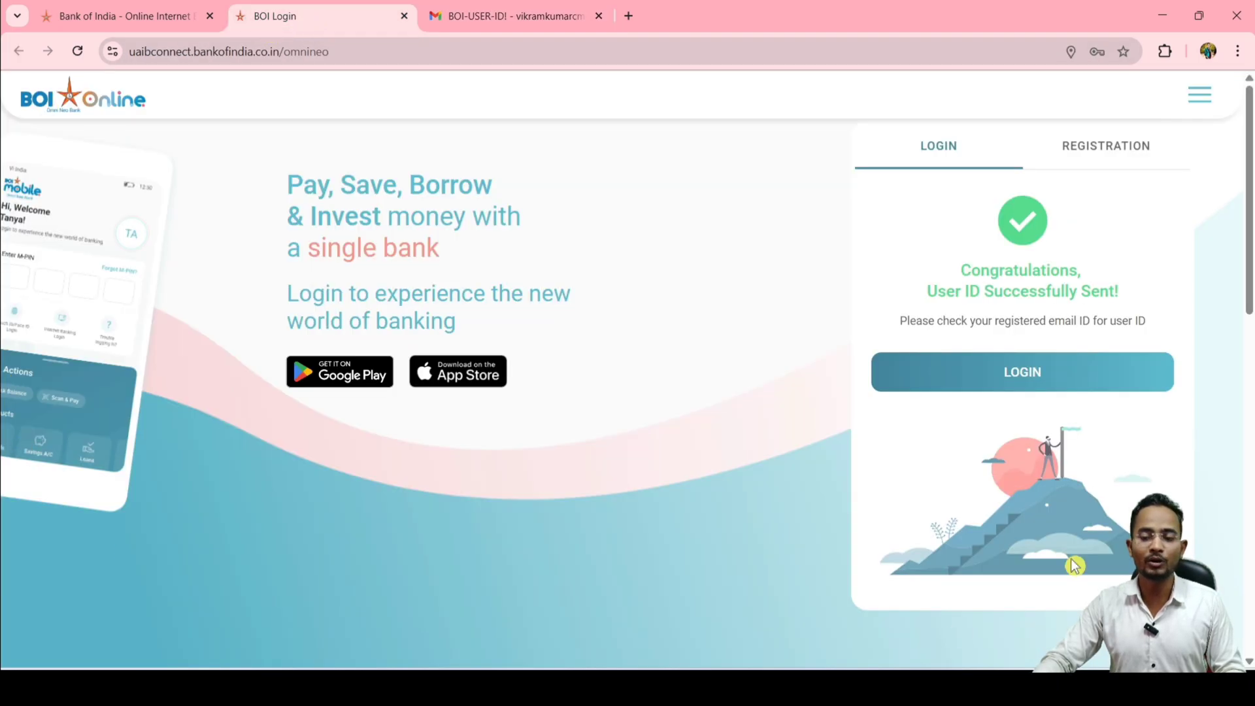
pyautogui.click(983, 387)
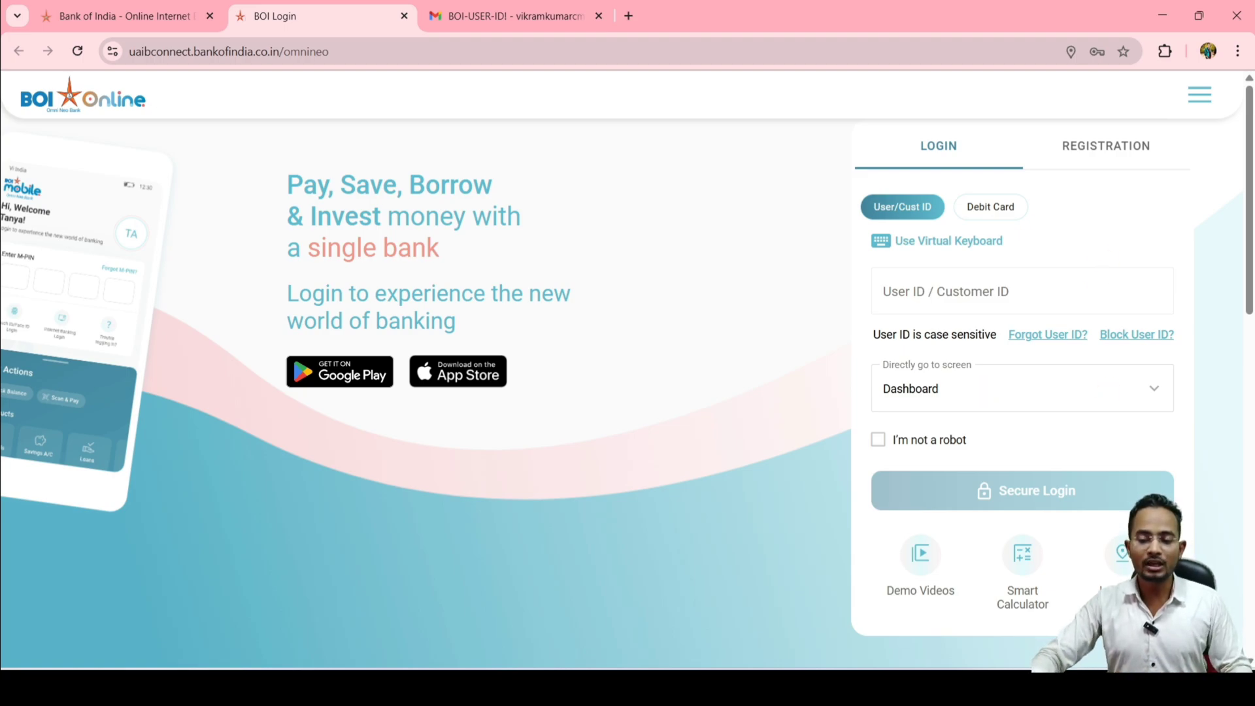
pyautogui.click(1022, 292)
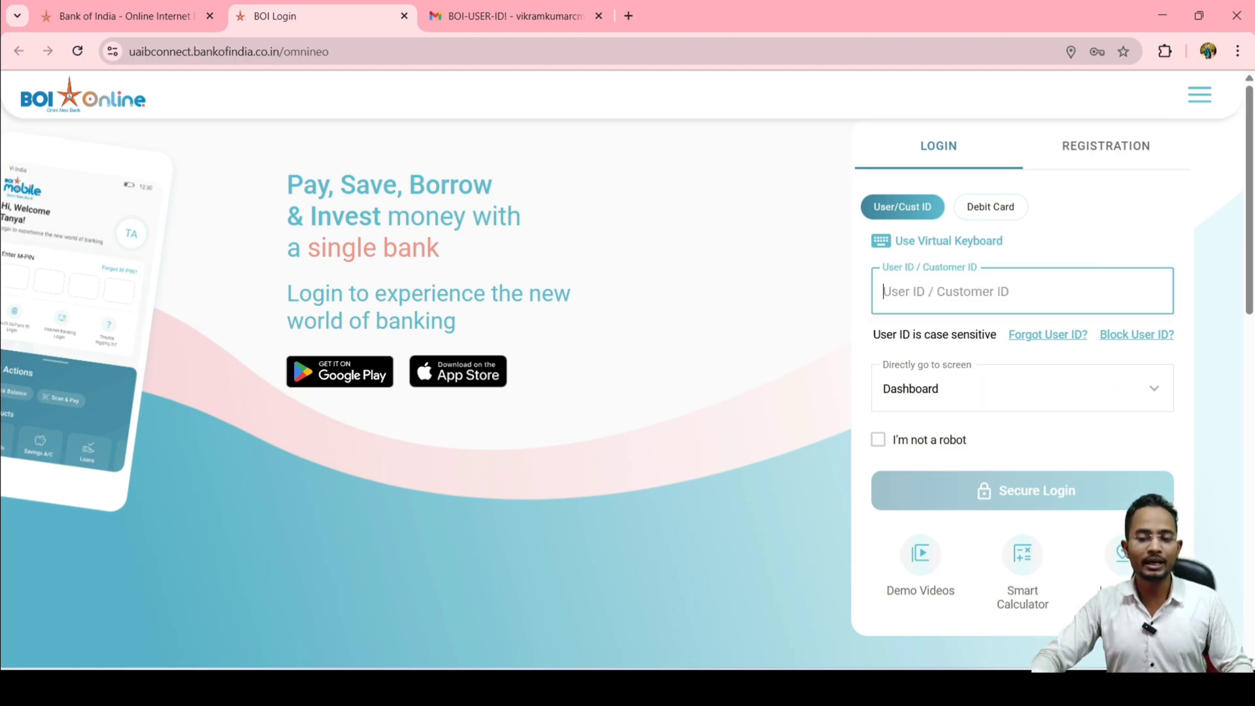
pyautogui.hotkey('ctrl', 'v')
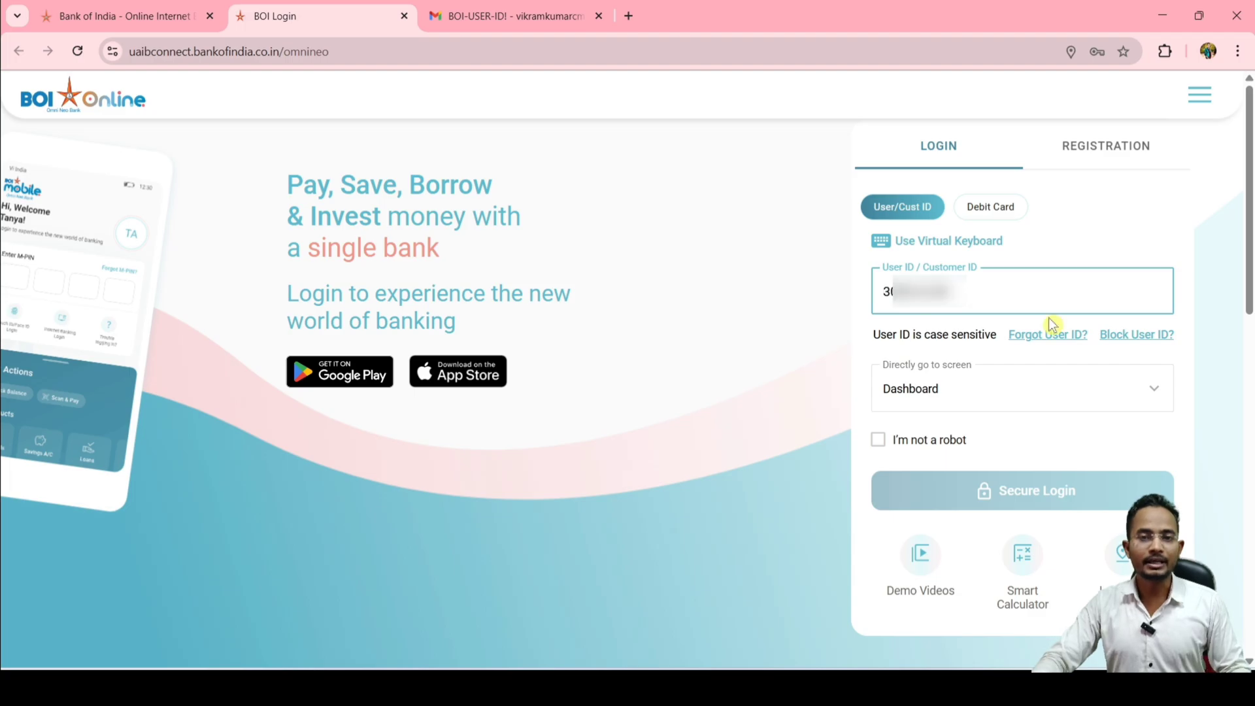
pyautogui.click(878, 442)
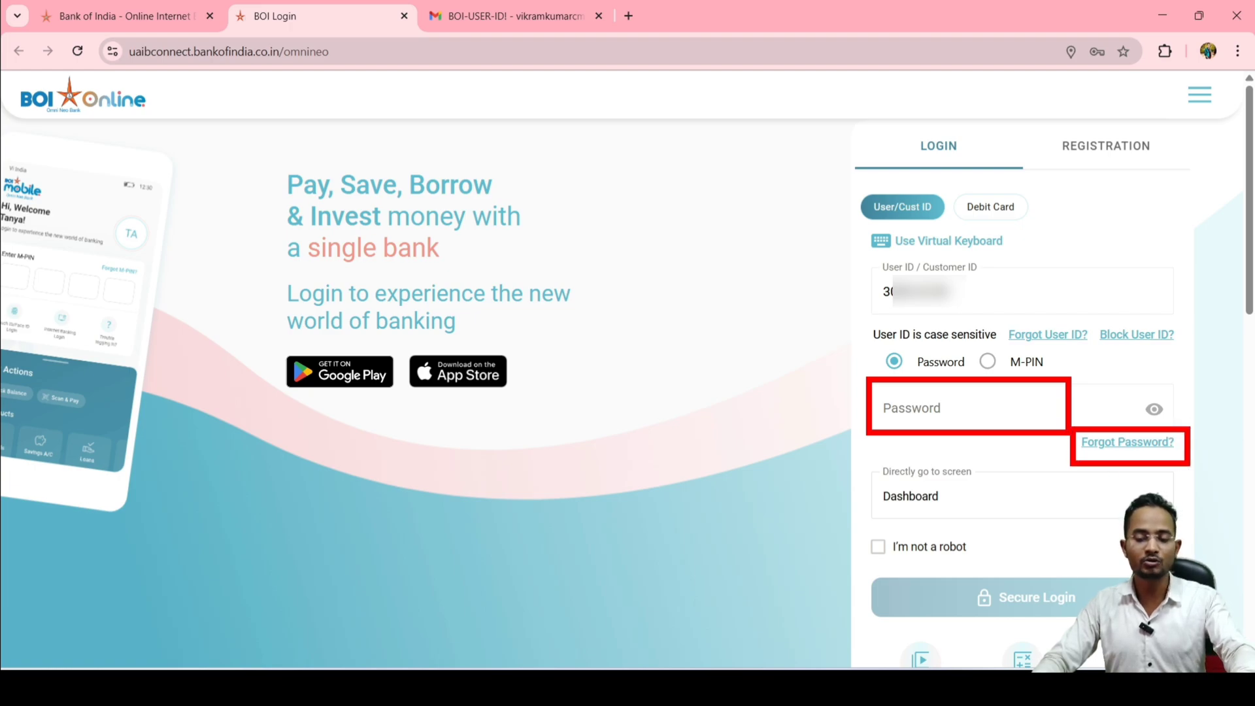
# Start the Forgot Password recovery and submit the pasted user ID.
pyautogui.click(1147, 444)
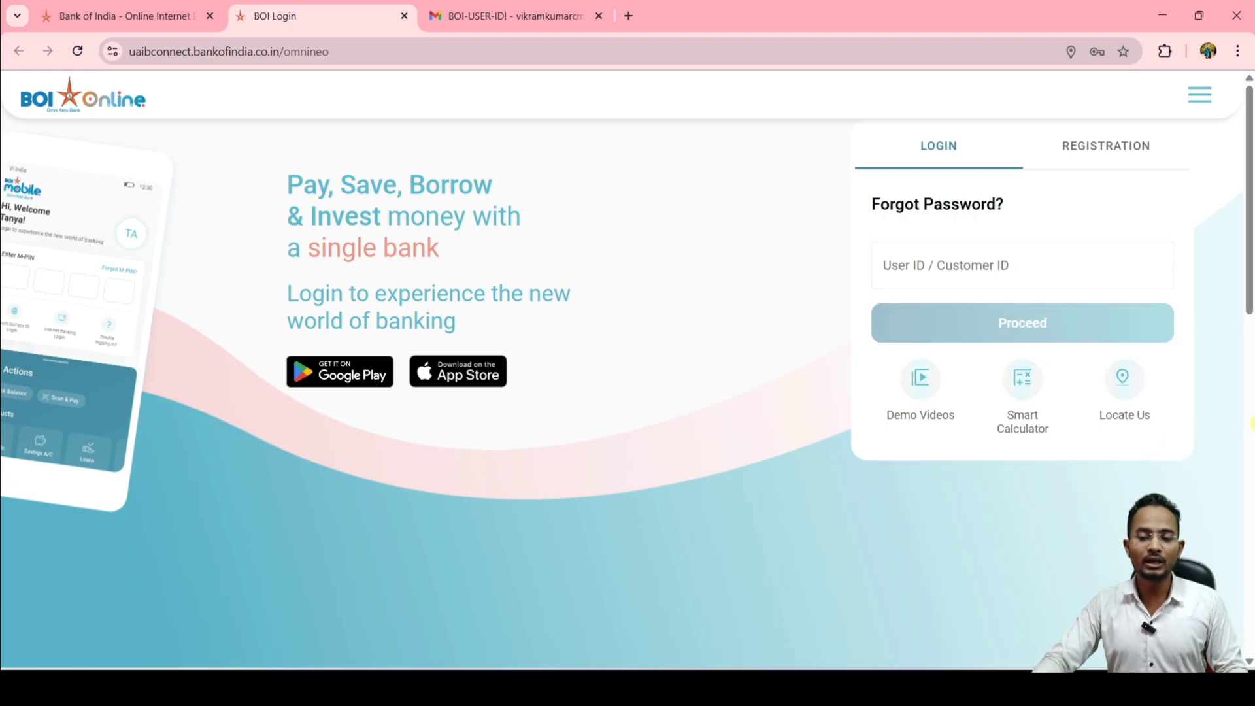
pyautogui.click(1023, 266)
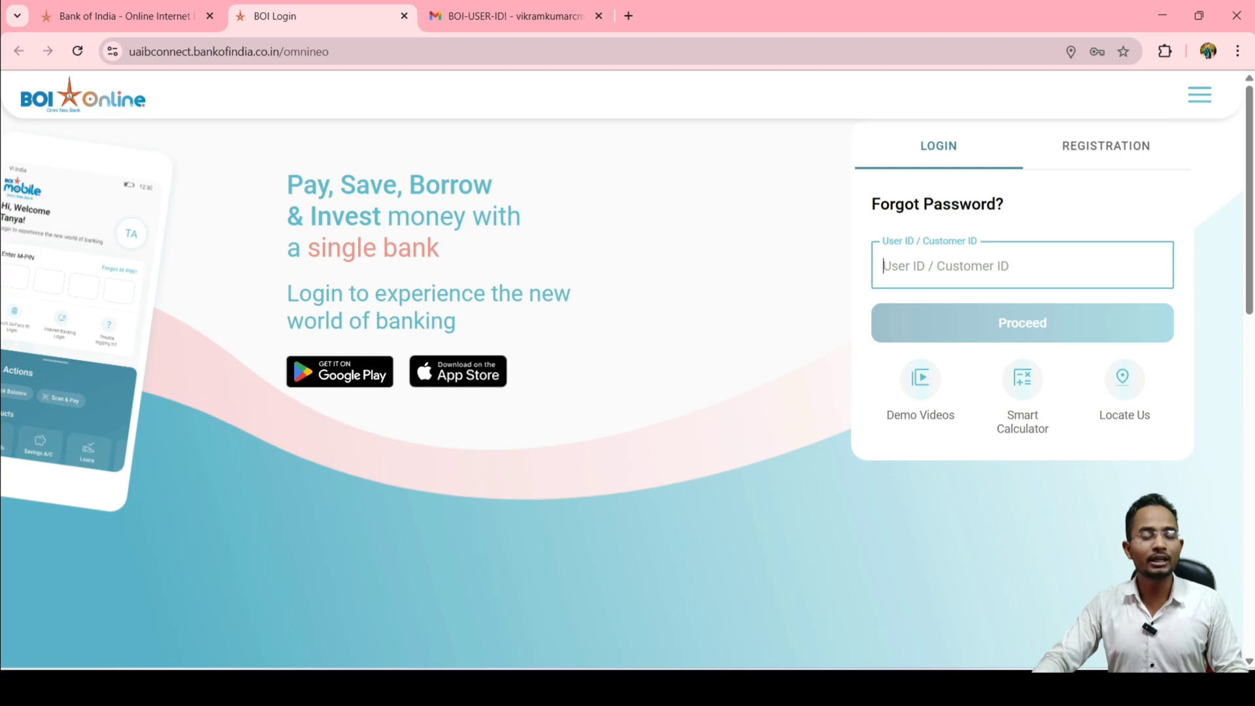
pyautogui.hotkey('ctrl', 'v')
pyautogui.click(1027, 336)
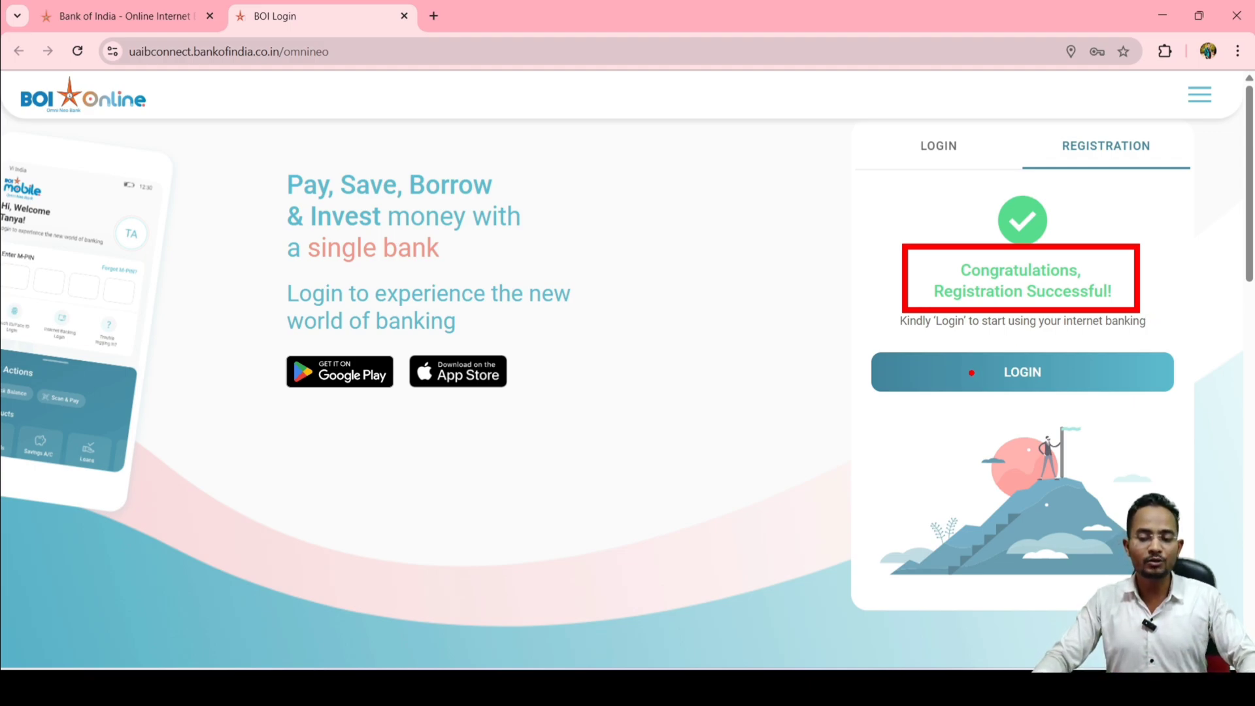
pyautogui.moveTo(971, 347); pyautogui.dragTo(1063, 388)
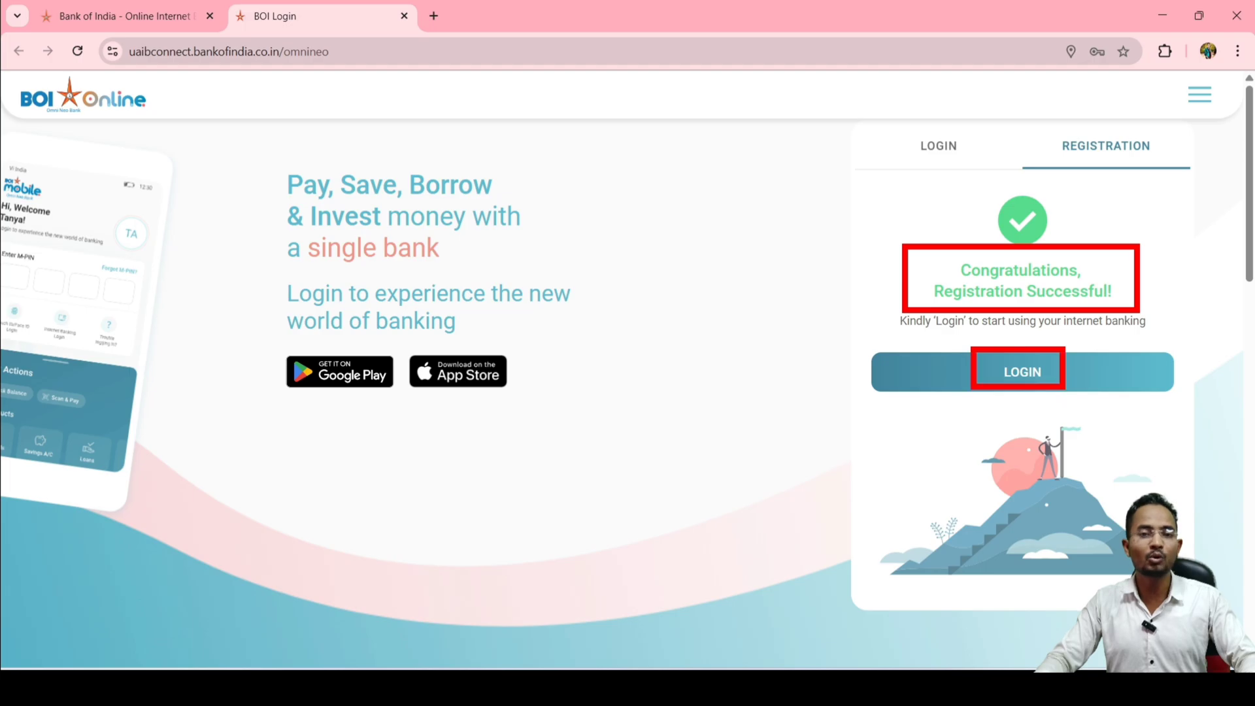
pyautogui.press('Right')
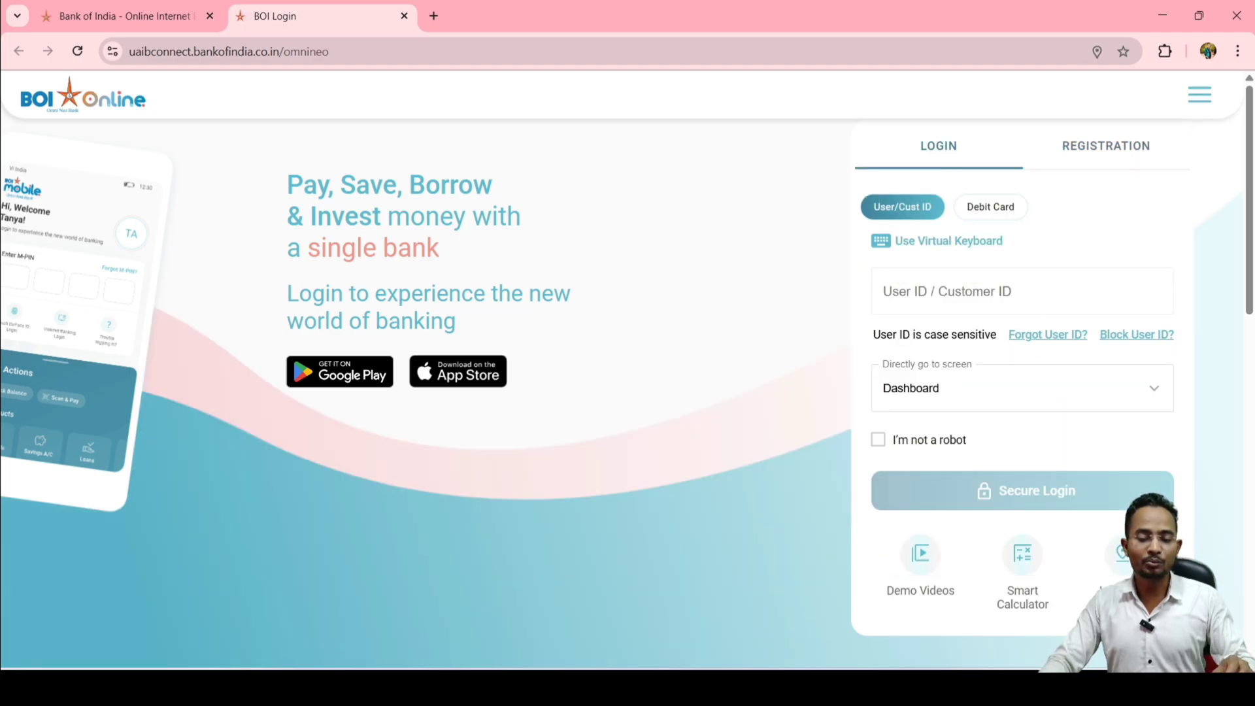
pyautogui.moveTo(870, 263)
pyautogui.mouseDown()
pyautogui.moveTo(884, 286)
pyautogui.moveTo(1181, 317)
pyautogui.mouseUp()
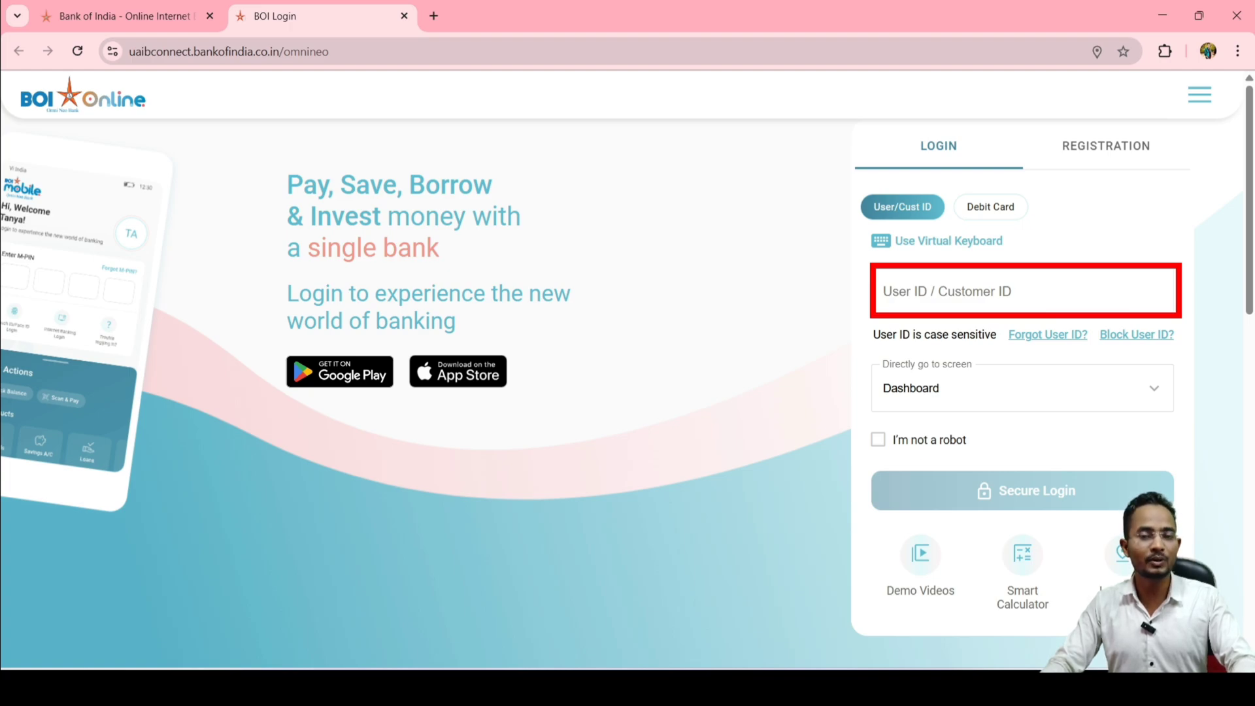
pyautogui.moveTo(928, 274); pyautogui.dragTo(1033, 313)
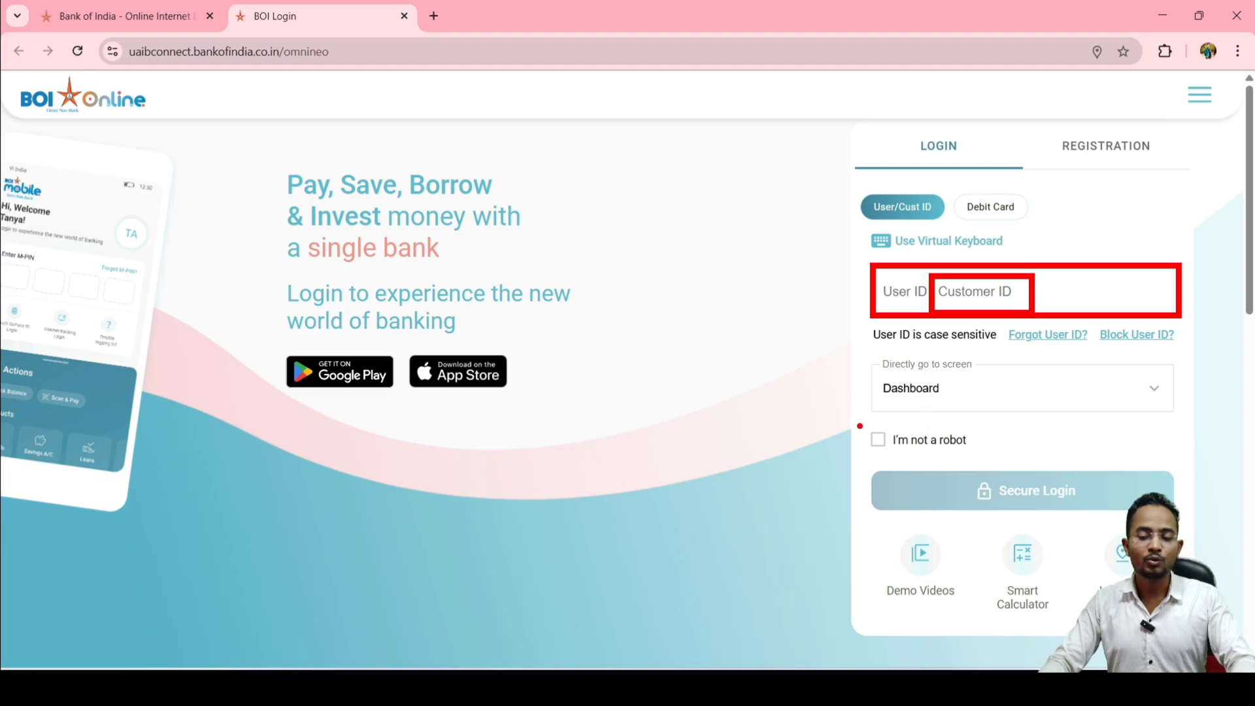
pyautogui.moveTo(857, 424); pyautogui.dragTo(908, 462)
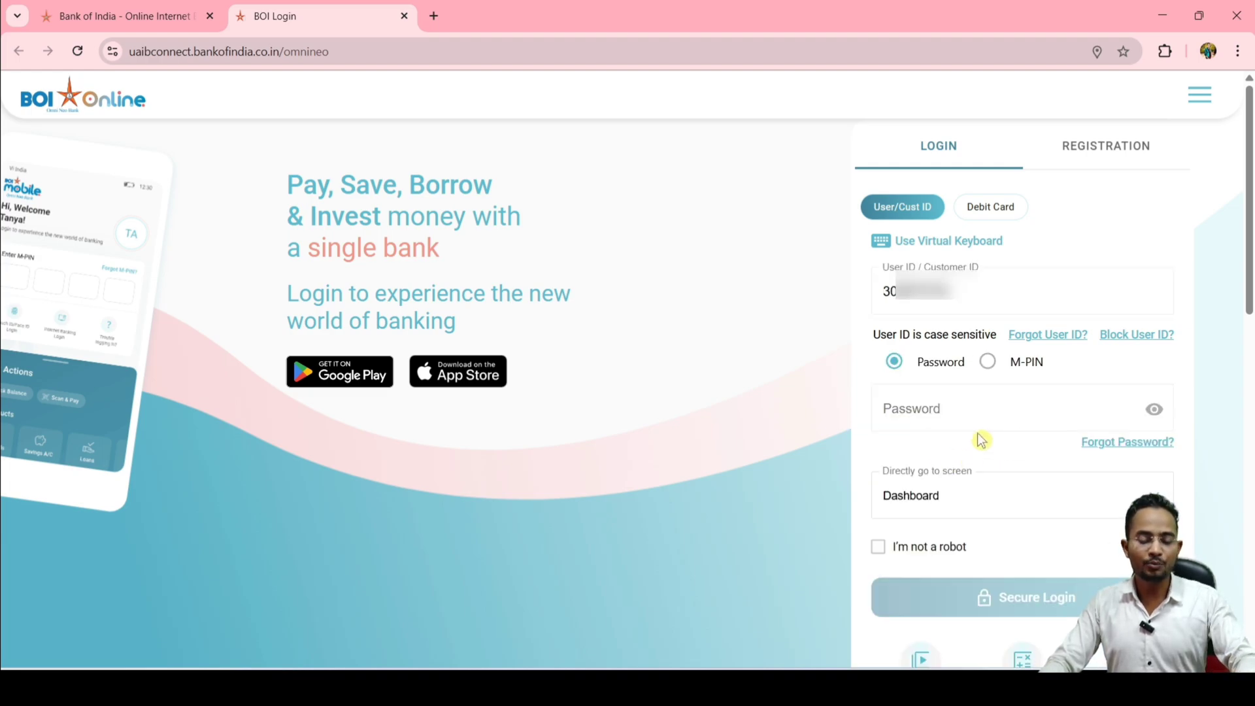
pyautogui.moveTo(866, 379)
pyautogui.mouseDown()
pyautogui.moveTo(1108, 435)
pyautogui.moveTo(1165, 436)
pyautogui.mouseUp()
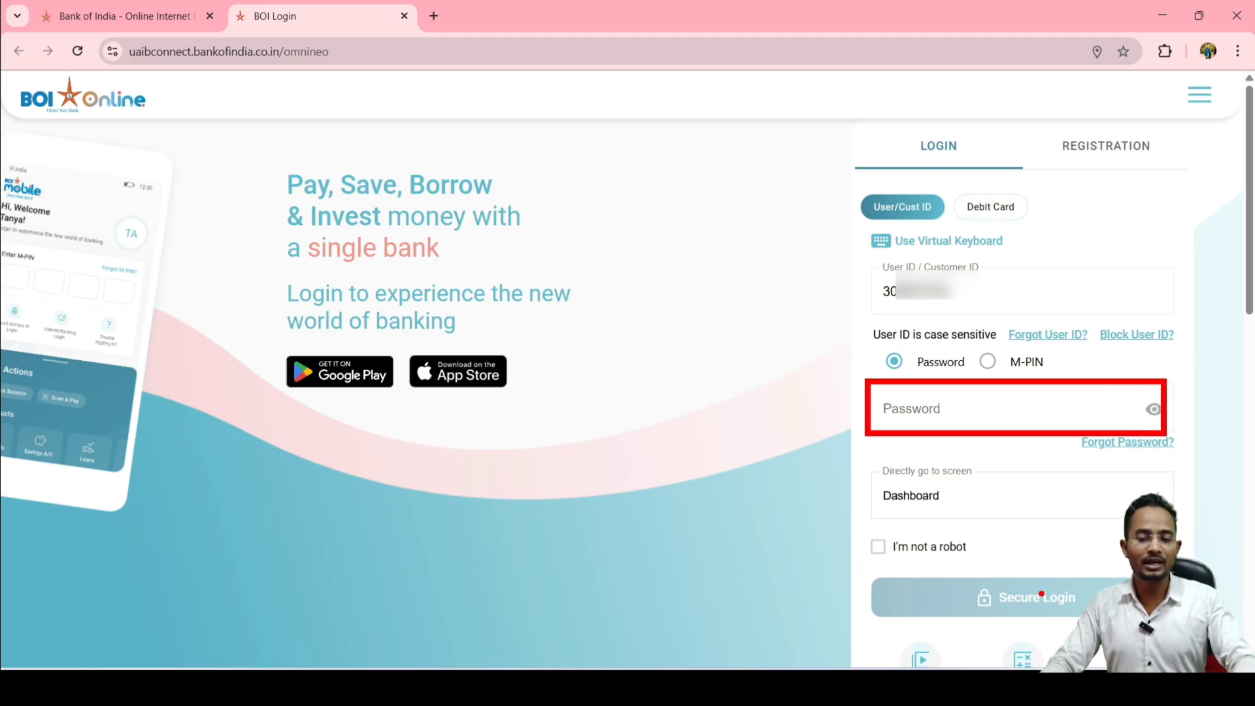
# Fill in the account password on the login form and complete the I'm not a robot check with the displayed captcha code.
pyautogui.click(915, 408)
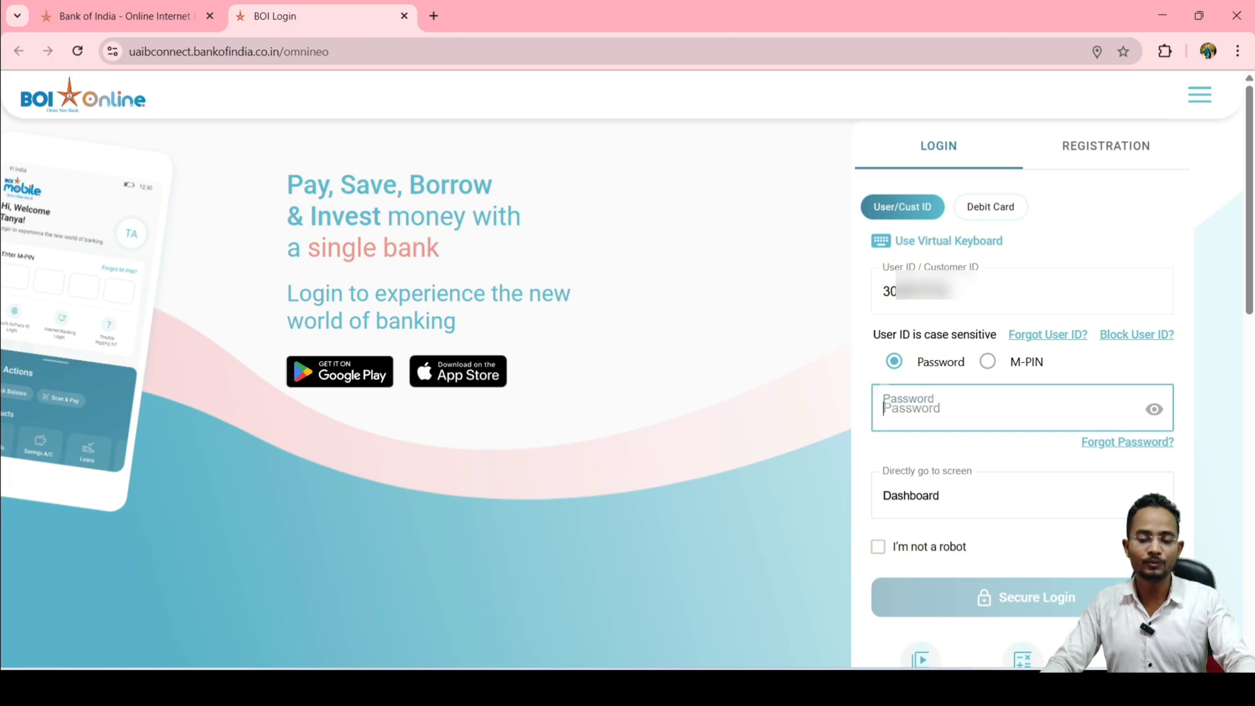
pyautogui.hotkey('ctrl', 'v')
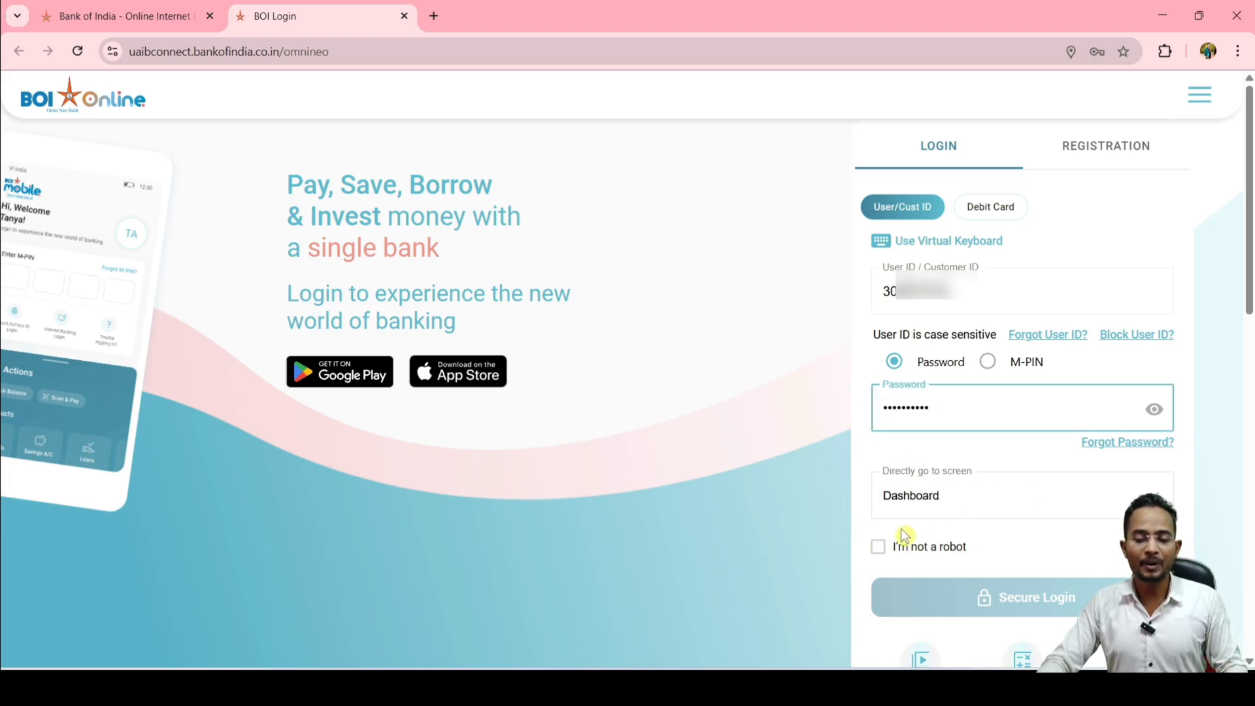
pyautogui.click(878, 547)
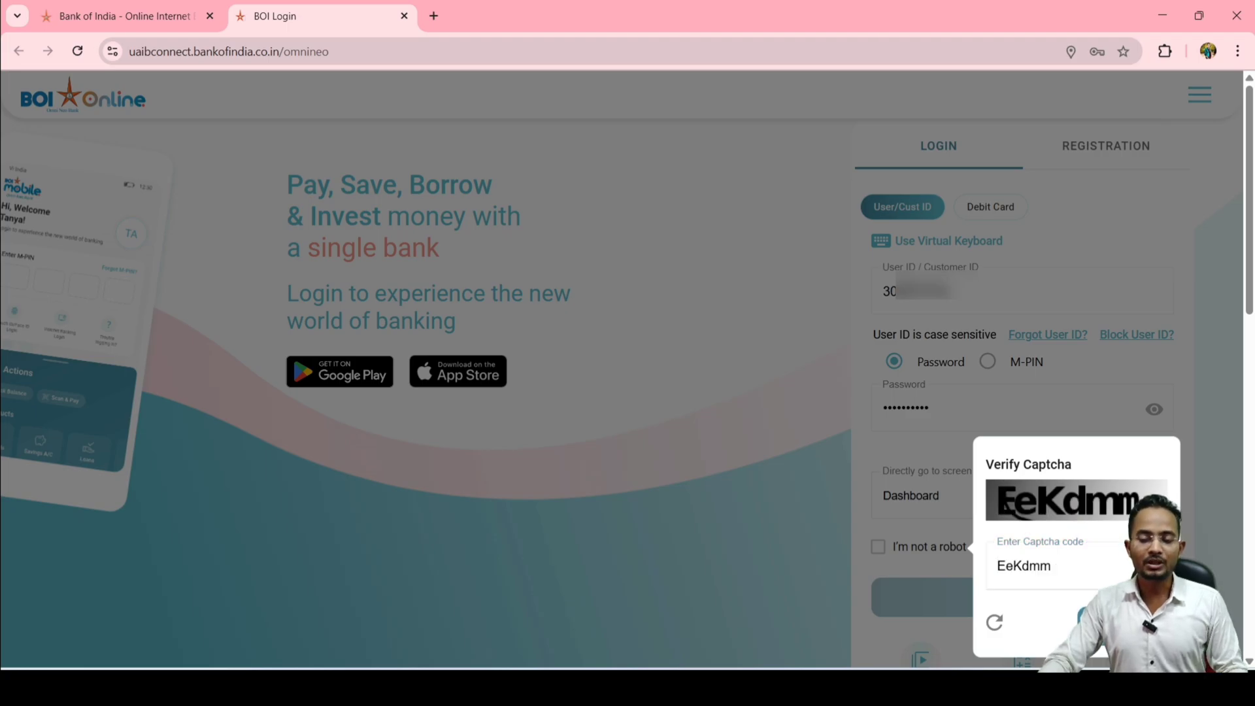
pyautogui.press('Return')
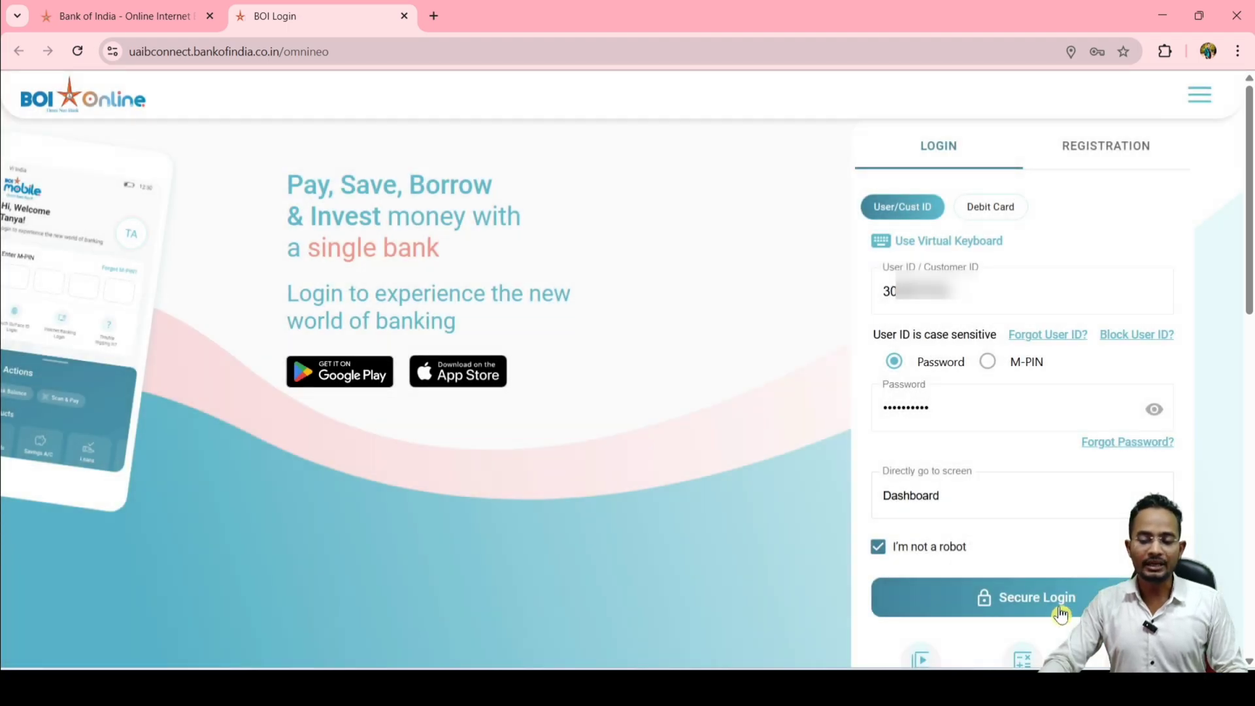
# Submit the secure login to the Dashboard and skip the introductory tour.
pyautogui.click(1009, 616)
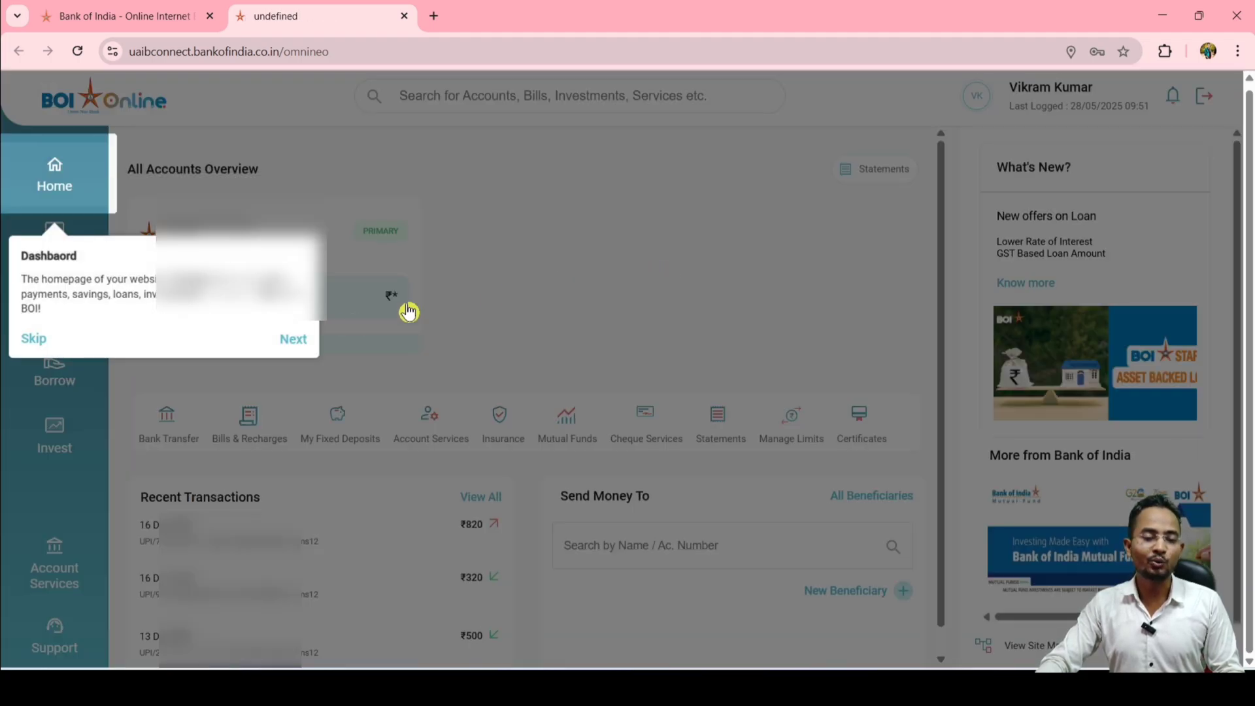
pyautogui.click(33, 340)
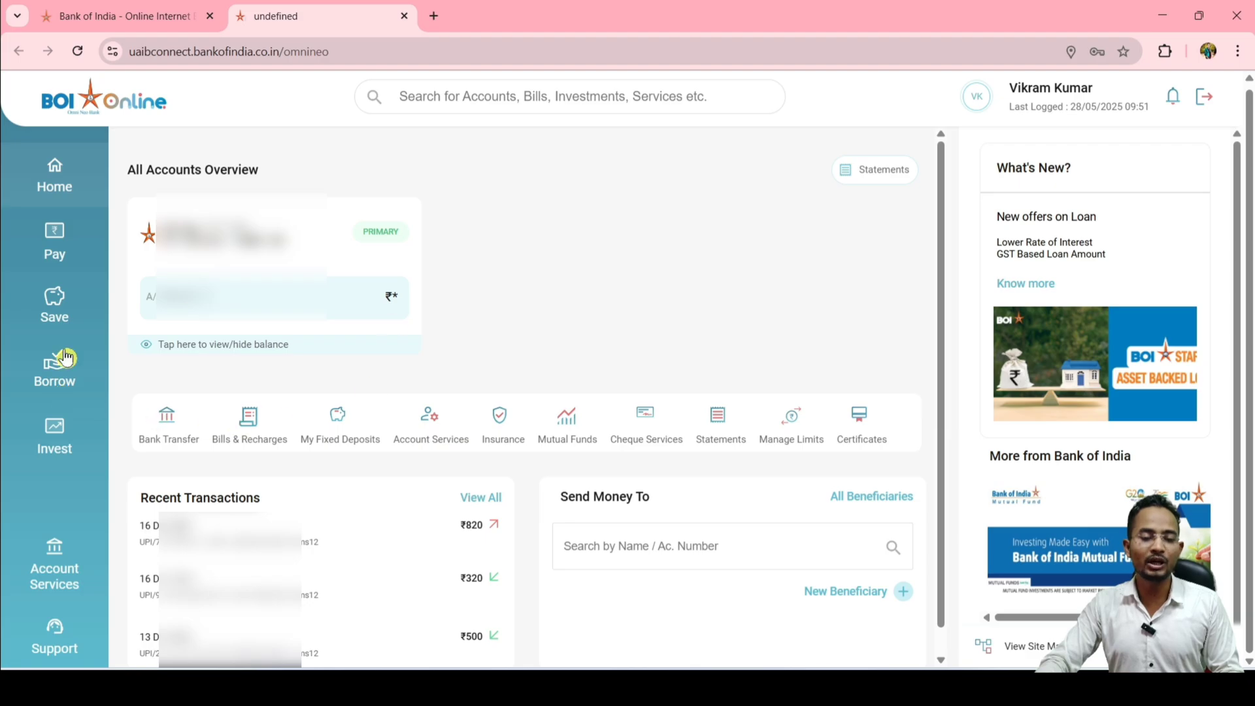